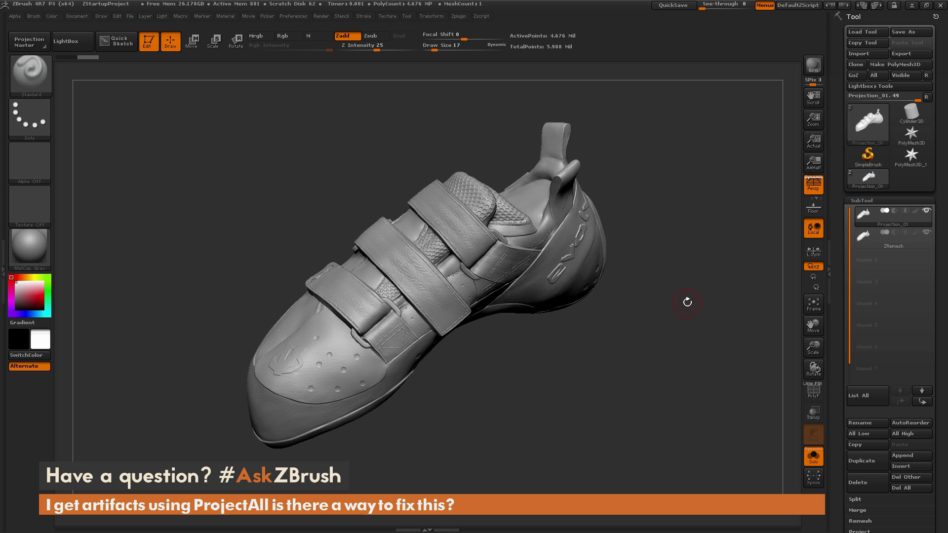
Look over the detailed shoe from several angles and make the ZRemesh subtool the active one.
{"action": "left_click_drag", "start_coordinate": [687, 307], "coordinate": [679, 260]}
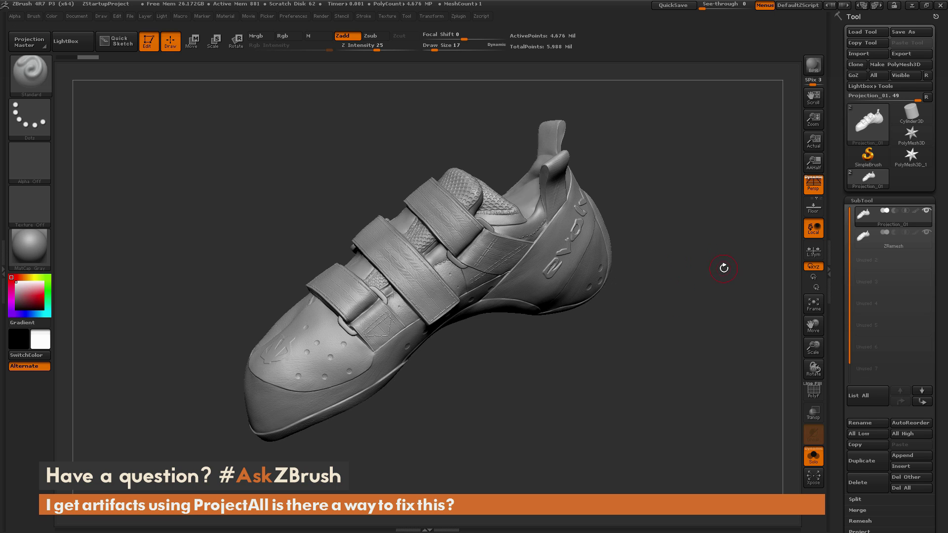
{"action": "left_click_drag", "start_coordinate": [674, 224], "coordinate": [732, 287]}
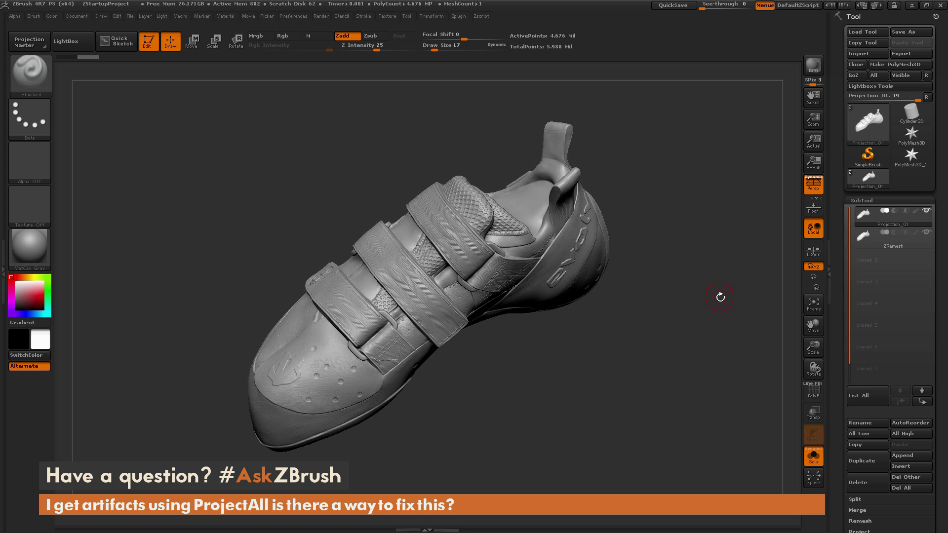
{"action": "left_click_drag", "start_coordinate": [720, 296], "coordinate": [721, 230]}
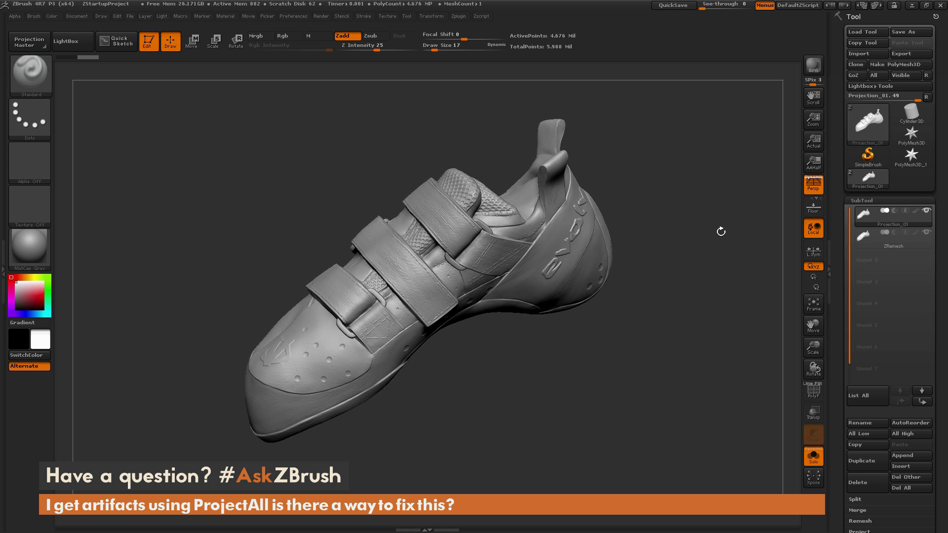
{"action": "left_click", "coordinate": [887, 245]}
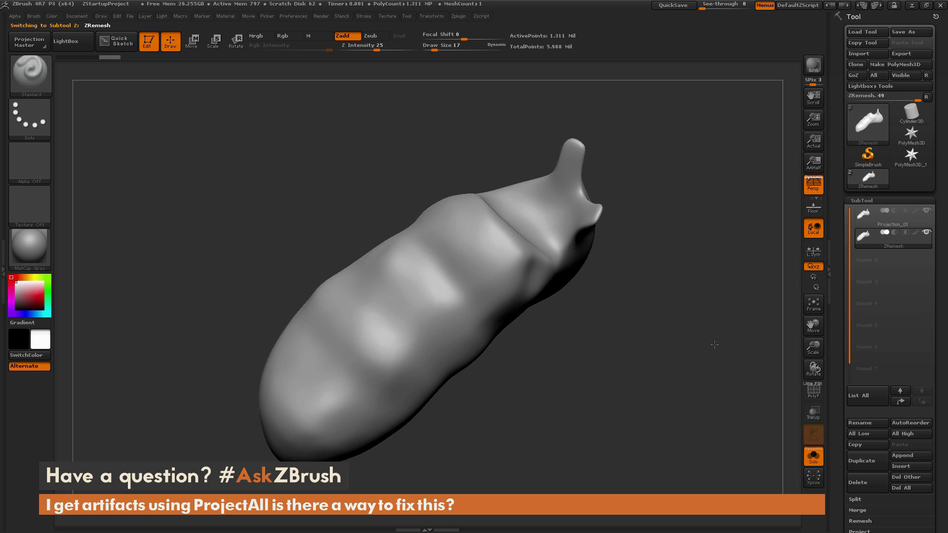
{"action": "left_click_drag", "start_coordinate": [714, 345], "coordinate": [789, 277]}
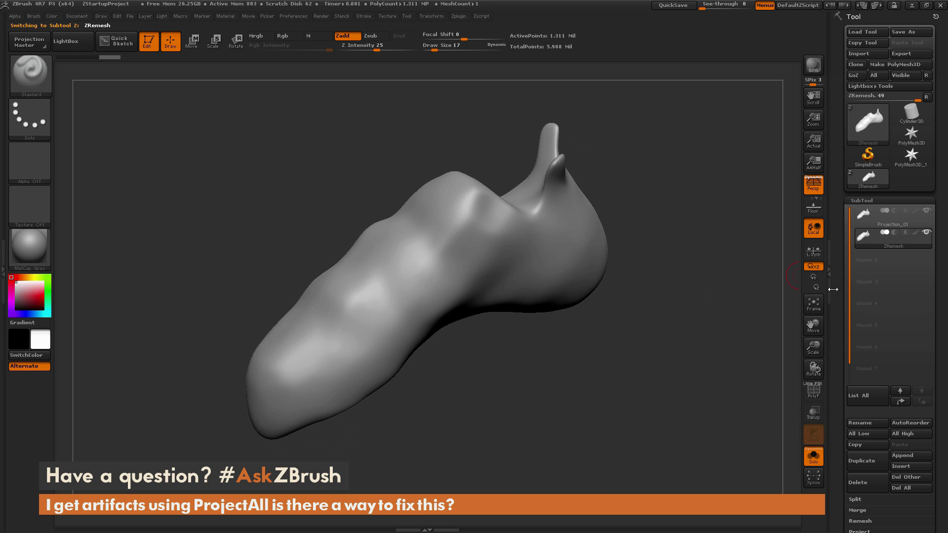
Open the Geometry settings of the ZRemesh subtool to check its subdivision levels.
{"action": "left_click_drag", "start_coordinate": [838, 294], "coordinate": [840, 202]}
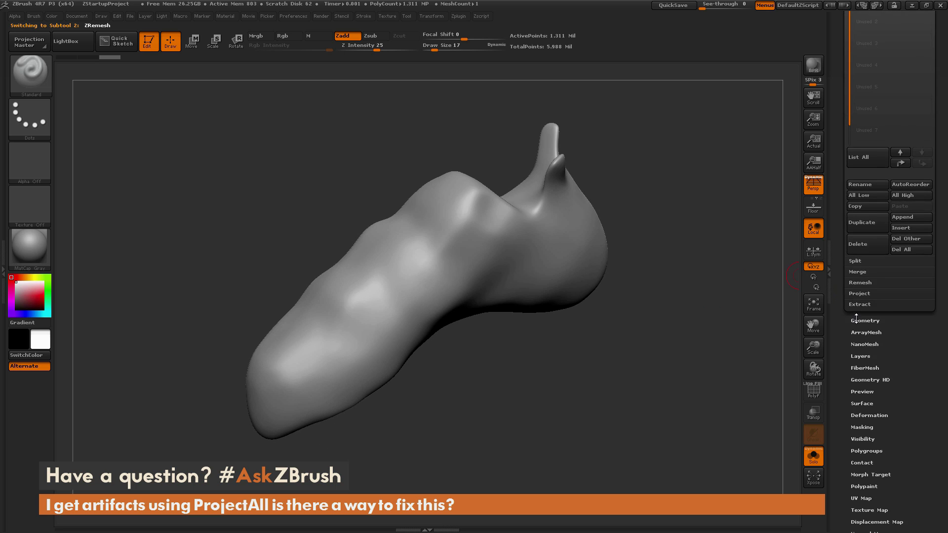
{"action": "left_click", "coordinate": [857, 322]}
{"action": "scroll", "coordinate": [848, 309], "scroll_direction": "up", "scroll_amount": 6}
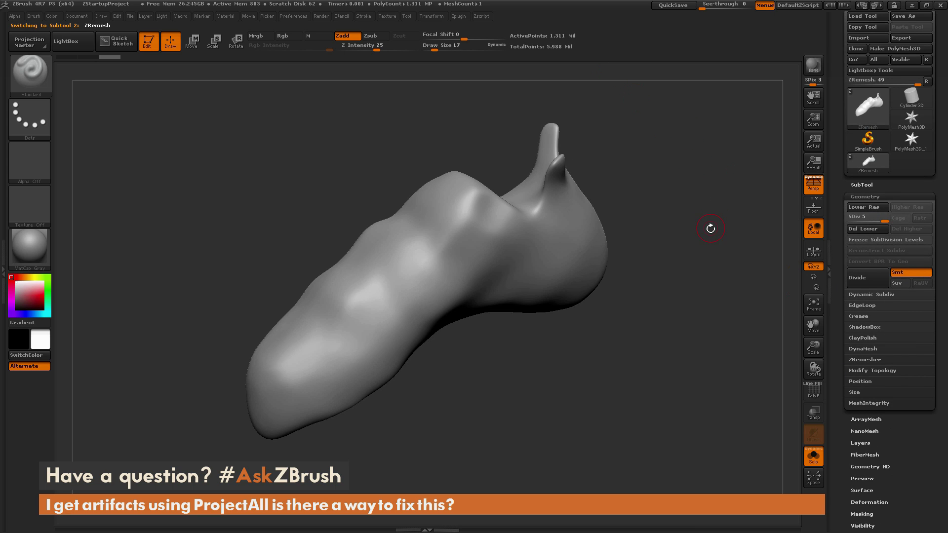
{"action": "left_click_drag", "start_coordinate": [698, 243], "coordinate": [770, 216]}
Return to the subtool list and compare the Projection_01 and ZRemesh entries.
{"action": "left_click", "coordinate": [853, 186]}
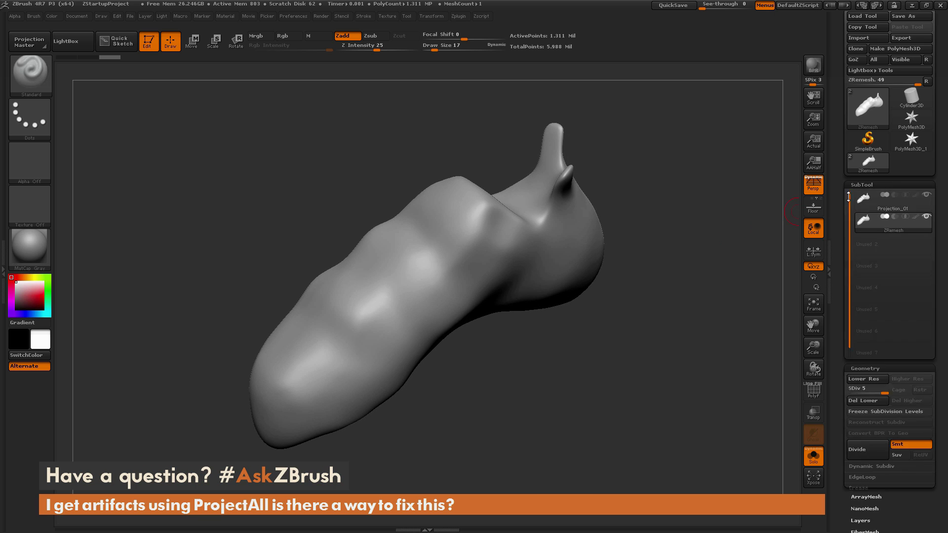
{"action": "mouse_move", "coordinate": [884, 206]}
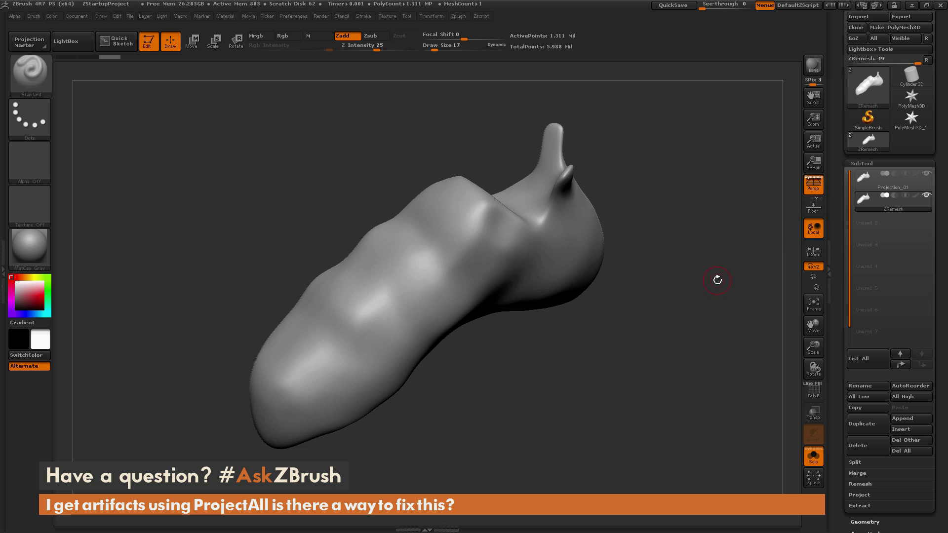
{"action": "left_click_drag", "start_coordinate": [717, 280], "coordinate": [789, 224]}
{"action": "mouse_move", "coordinate": [884, 184]}
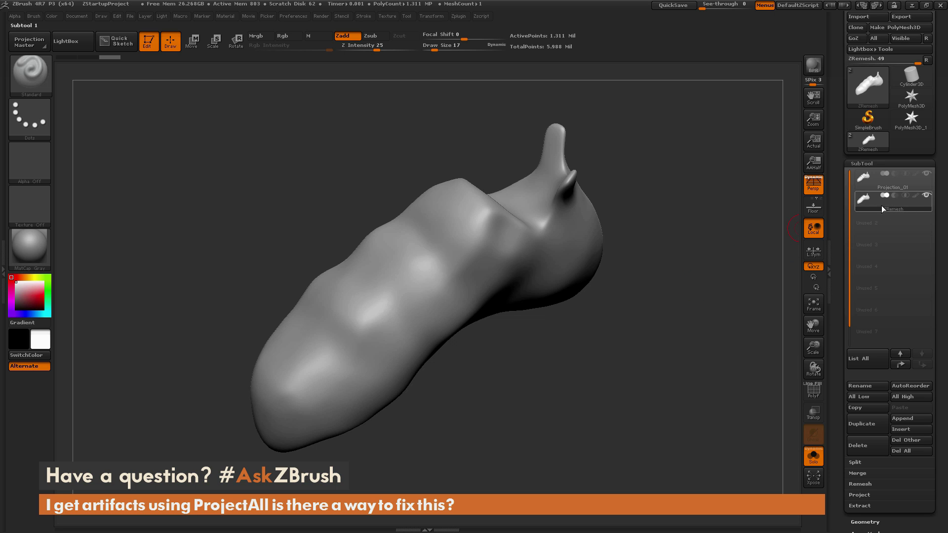
{"action": "left_click_drag", "start_coordinate": [718, 263], "coordinate": [702, 245]}
{"action": "mouse_move", "coordinate": [925, 180]}
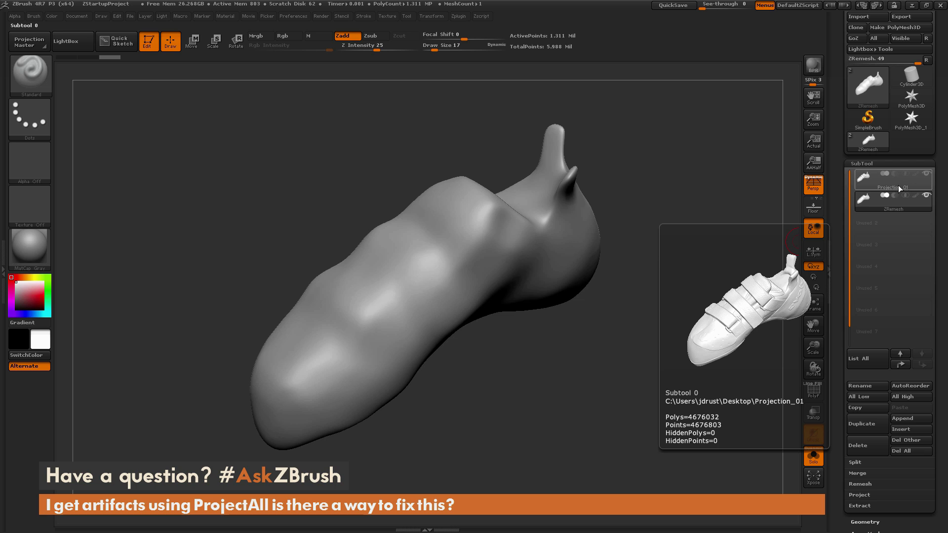
Project the Projection_01 detail onto the ZRemesh mesh with ProjectAll at a distance of 0.01.
{"action": "left_click_drag", "start_coordinate": [840, 259], "coordinate": [841, 196]}
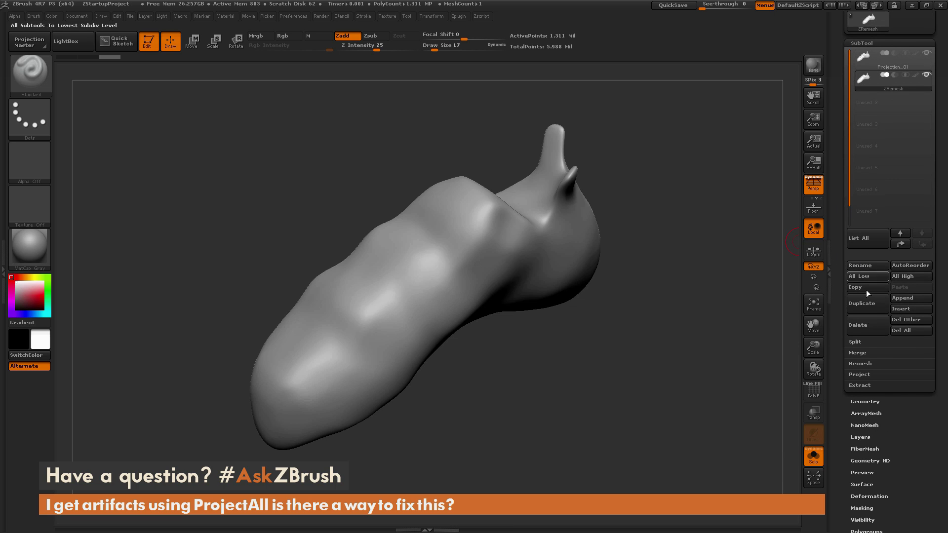
{"action": "left_click", "coordinate": [871, 375]}
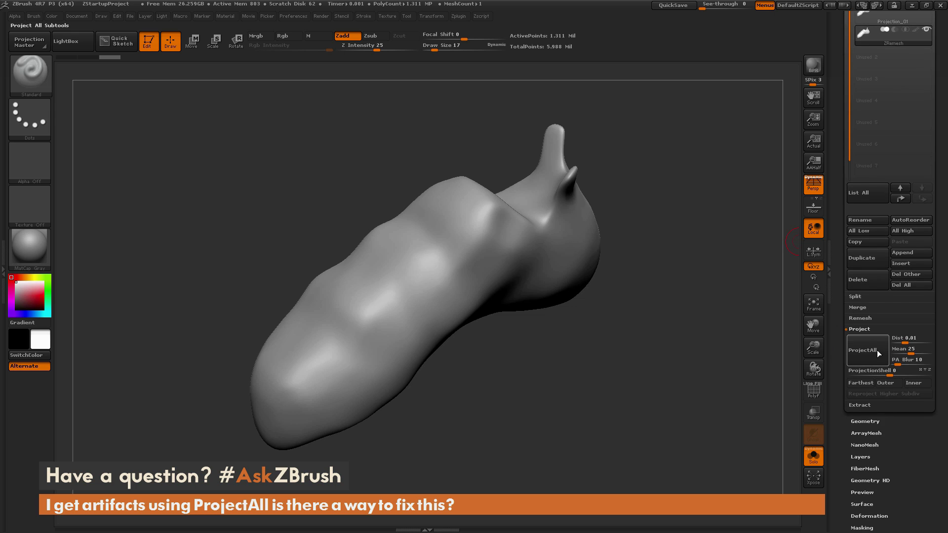
{"action": "left_click", "coordinate": [875, 348]}
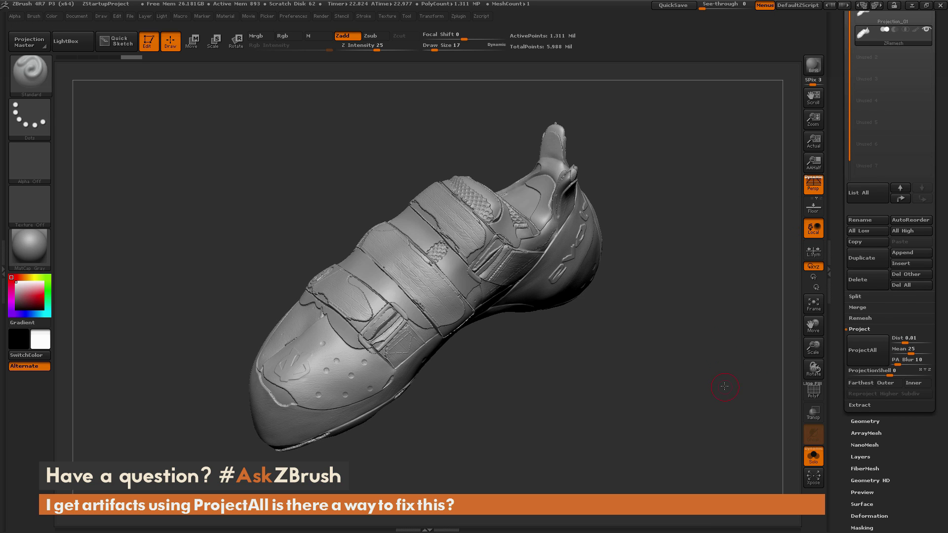
Examine the projected straps, buckles and toe from several angles for artifacts and undo the projection.
{"action": "left_click_drag", "start_coordinate": [724, 386], "coordinate": [683, 309]}
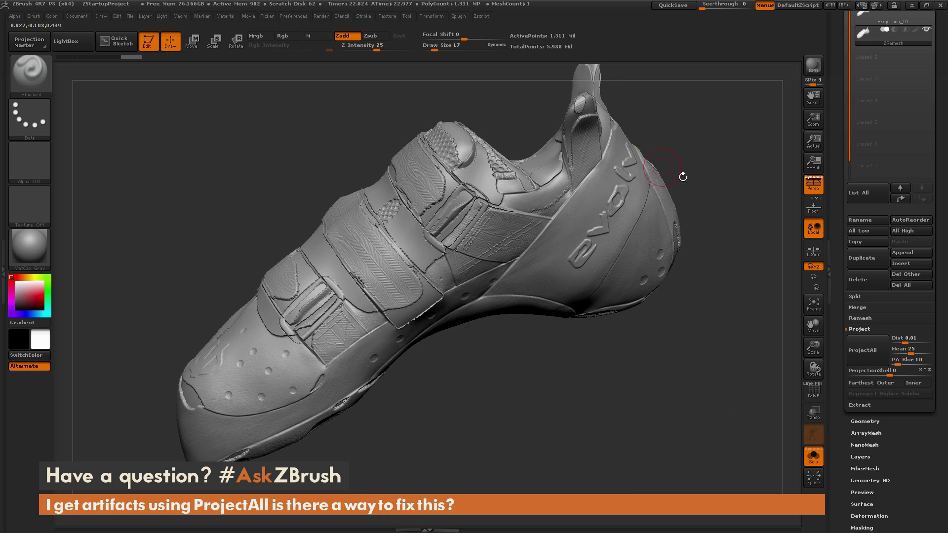
{"action": "left_click_drag", "start_coordinate": [683, 176], "coordinate": [740, 242]}
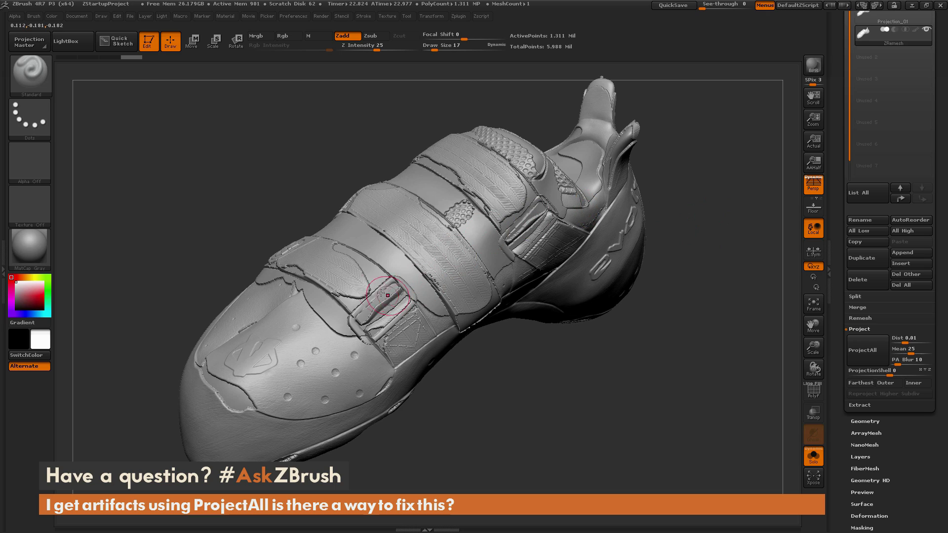
{"action": "left_click_drag", "start_coordinate": [559, 370], "coordinate": [476, 364]}
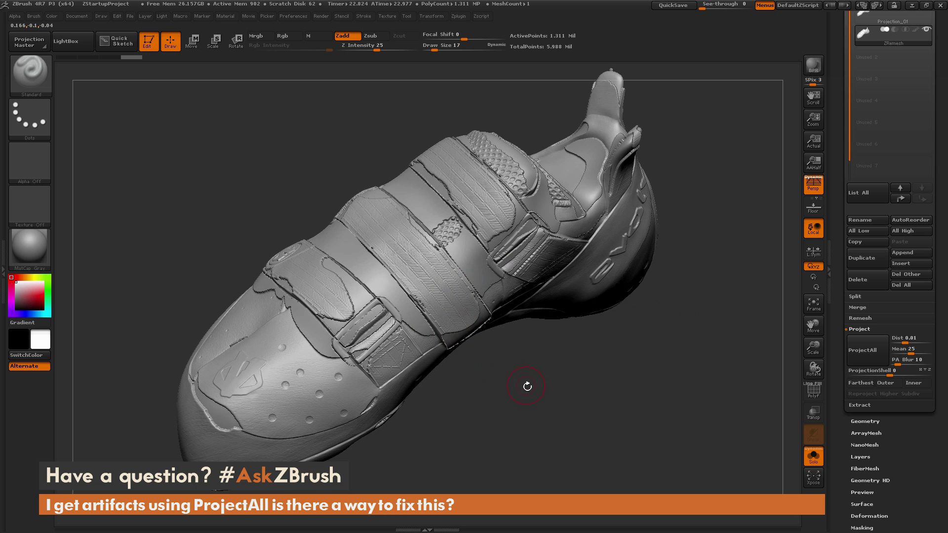
{"action": "mouse_move", "coordinate": [526, 387]}
{"action": "left_mouse_down"}
{"action": "mouse_move", "coordinate": [508, 371]}
{"action": "mouse_move", "coordinate": [527, 391]}
{"action": "left_mouse_up"}
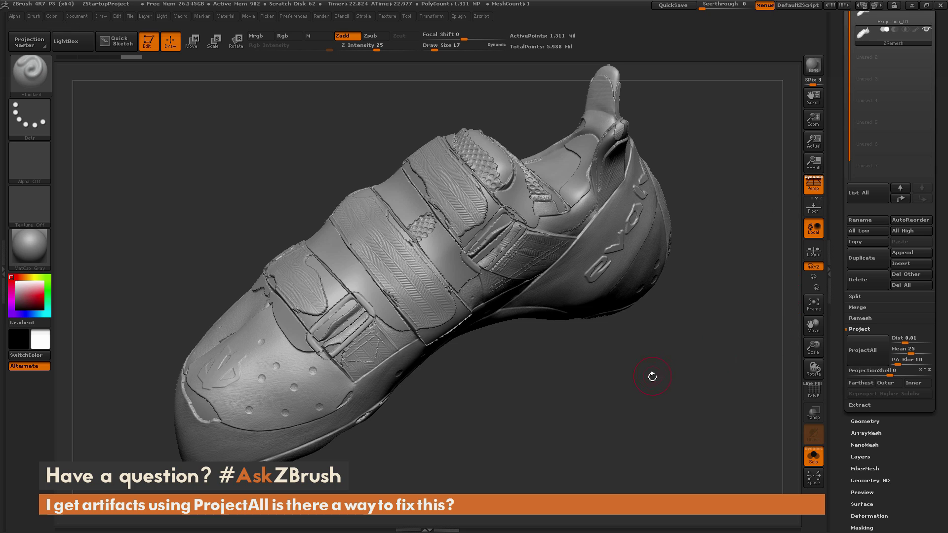
{"action": "mouse_move", "coordinate": [651, 381]}
{"action": "left_mouse_down"}
{"action": "mouse_move", "coordinate": [667, 398]}
{"action": "mouse_move", "coordinate": [660, 368]}
{"action": "left_mouse_up"}
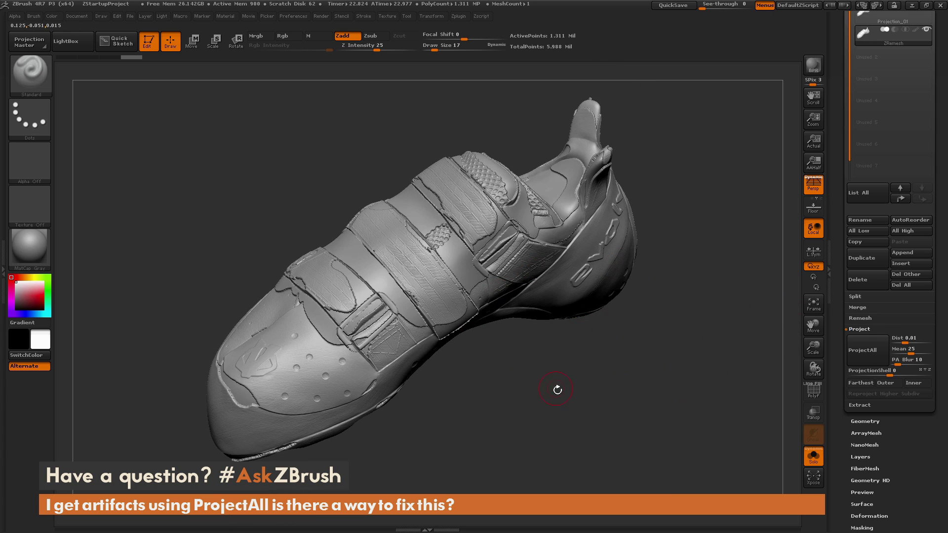
{"action": "left_click_drag", "start_coordinate": [558, 390], "coordinate": [563, 394]}
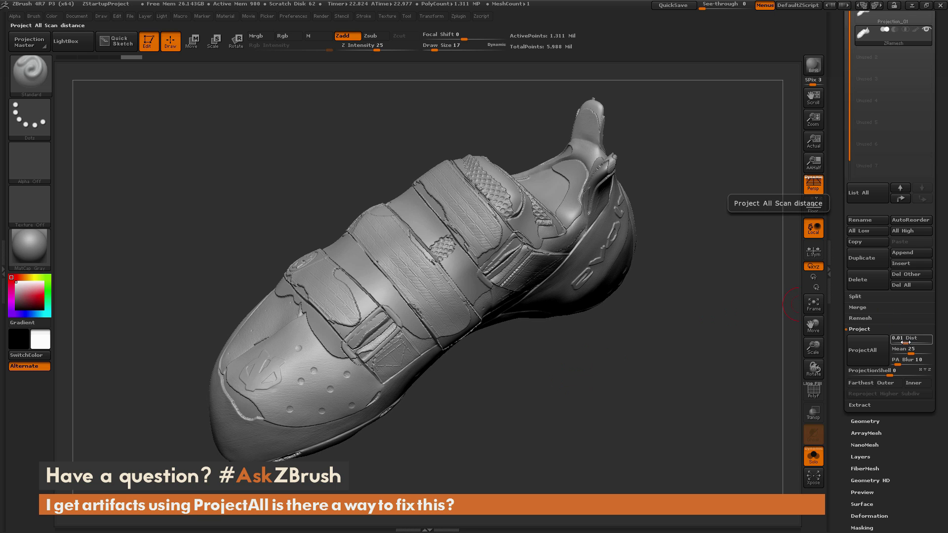
{"action": "mouse_move", "coordinate": [667, 349]}
{"action": "left_mouse_down"}
{"action": "mouse_move", "coordinate": [664, 376]}
{"action": "mouse_move", "coordinate": [664, 346]}
{"action": "left_mouse_up"}
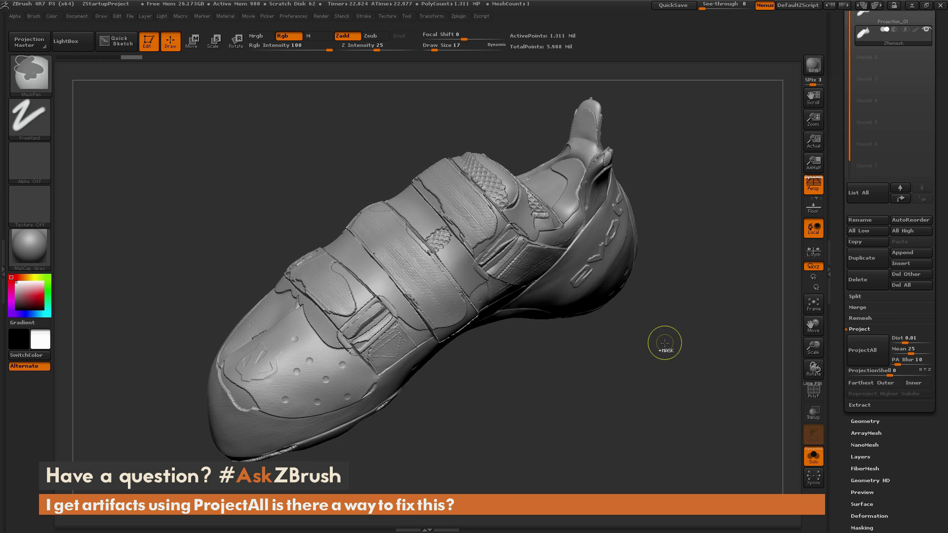
{"action": "key", "text": "ctrl+z"}
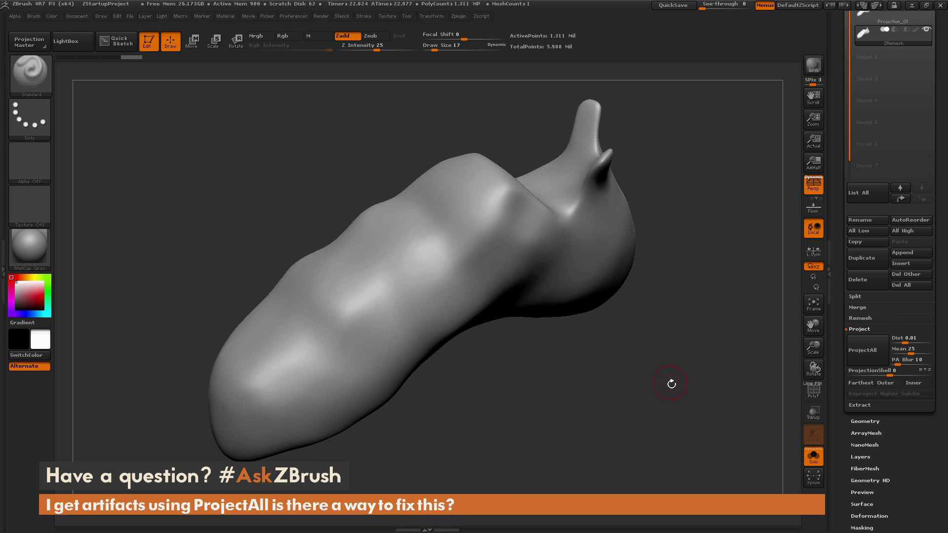
Set the projection distance to 0.1 and run ProjectAll on the ZRemesh mesh.
{"action": "left_click", "coordinate": [903, 340]}
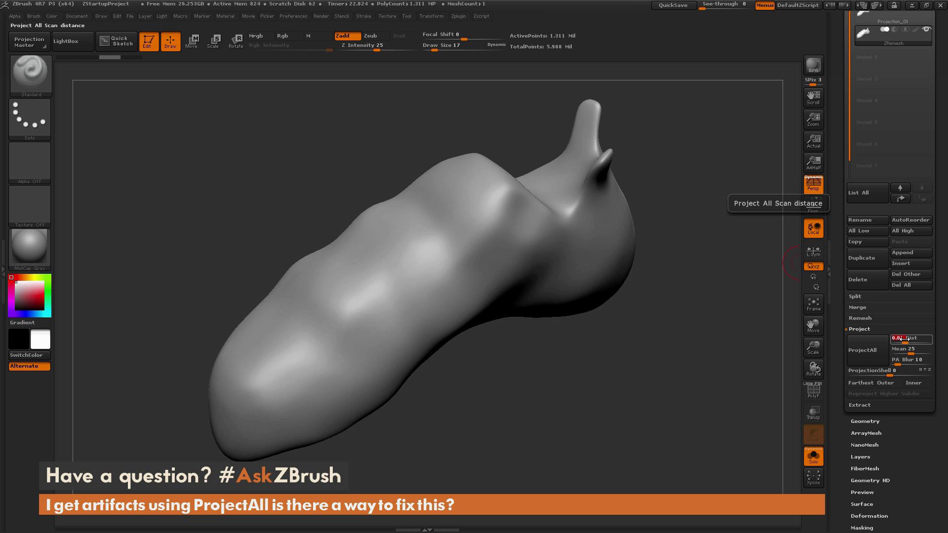
{"action": "type", "text": ".1"}
{"action": "key", "text": "Return"}
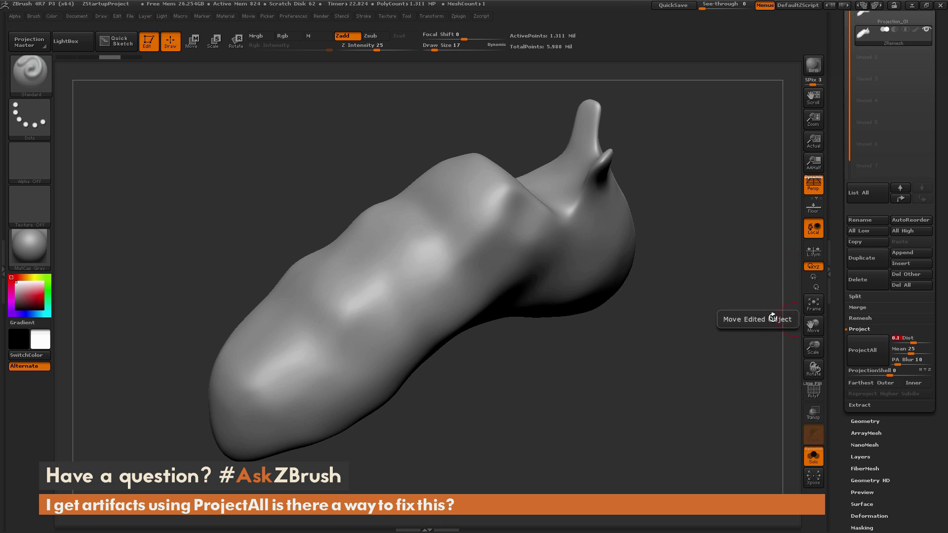
{"action": "left_click", "coordinate": [867, 345]}
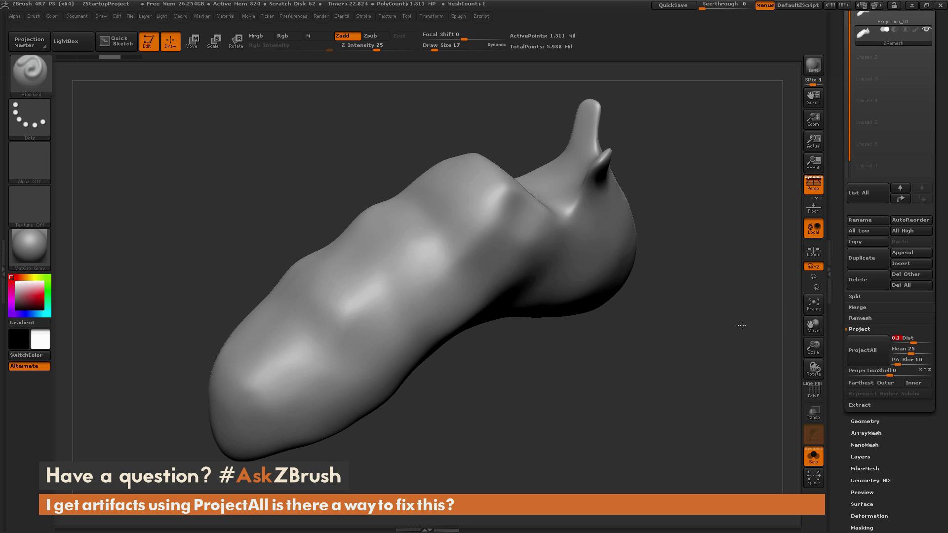
{"action": "left_click", "coordinate": [866, 341]}
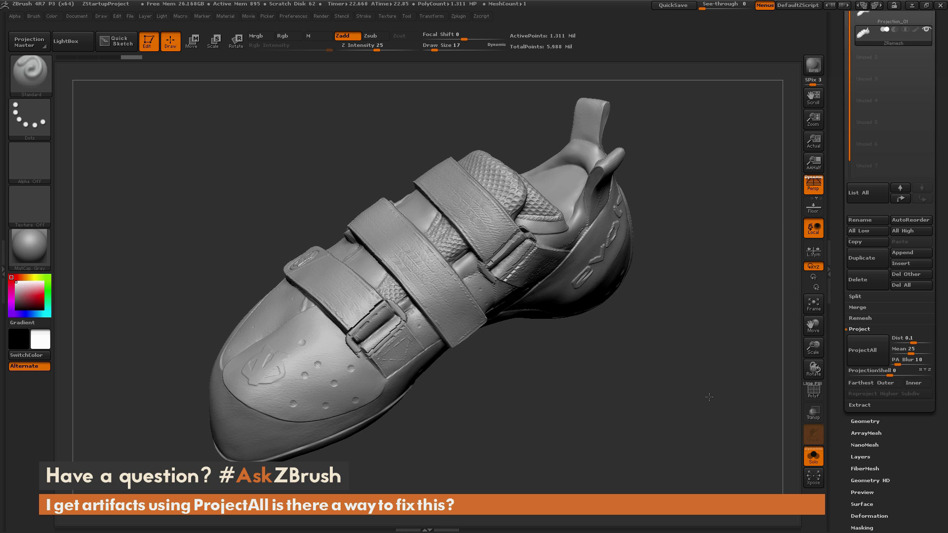
Inspect the new projection around the straps, buckles and heel for artifacts and undo it.
{"action": "left_click_drag", "start_coordinate": [721, 380], "coordinate": [689, 358]}
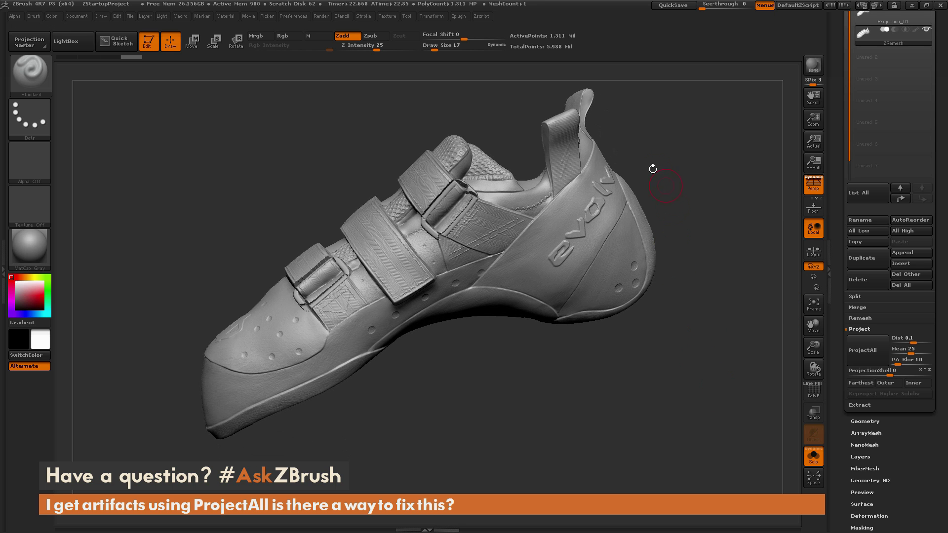
{"action": "mouse_move", "coordinate": [639, 171]}
{"action": "left_mouse_down"}
{"action": "mouse_move", "coordinate": [686, 196]}
{"action": "mouse_move", "coordinate": [711, 192]}
{"action": "left_mouse_up"}
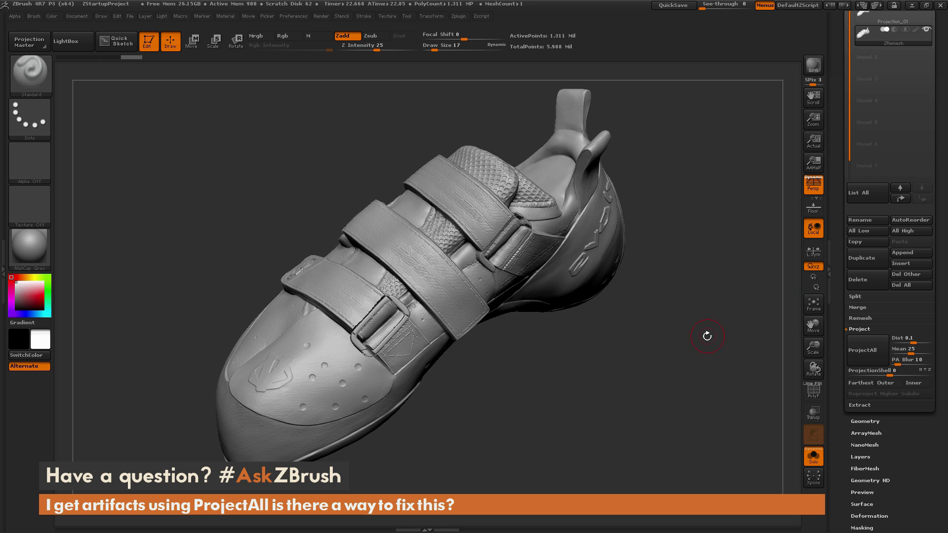
{"action": "left_click_drag", "start_coordinate": [724, 304], "coordinate": [726, 344]}
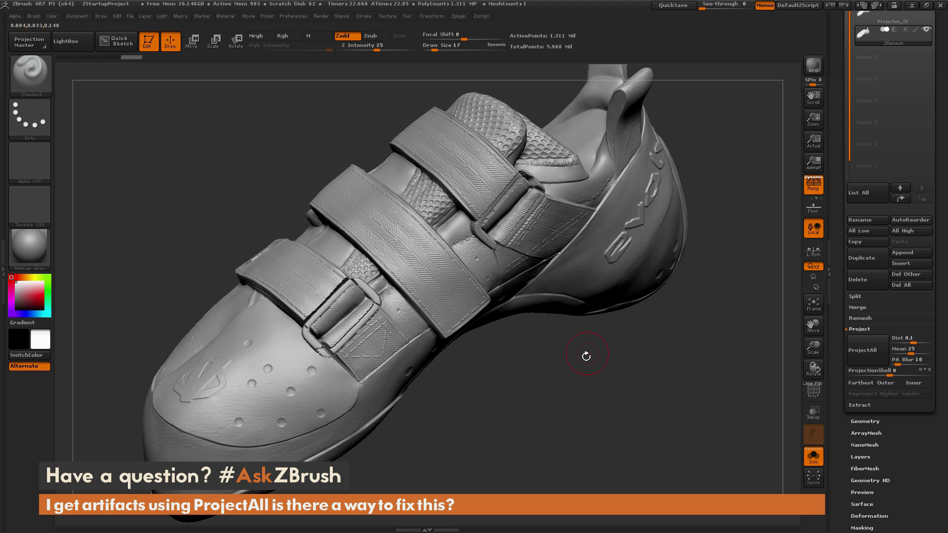
{"action": "left_click_drag", "start_coordinate": [583, 374], "coordinate": [409, 316]}
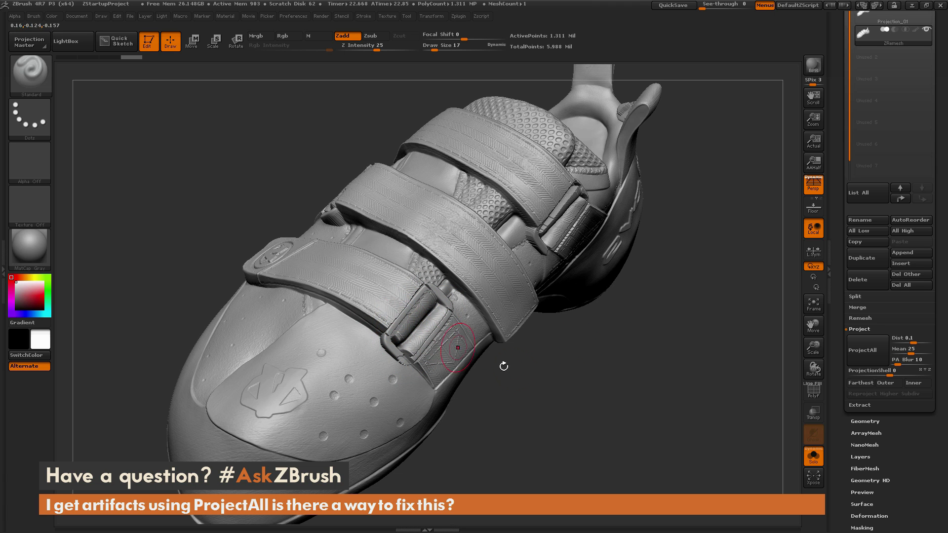
{"action": "mouse_move", "coordinate": [477, 375]}
{"action": "left_mouse_down"}
{"action": "mouse_move", "coordinate": [541, 373]}
{"action": "mouse_move", "coordinate": [638, 333]}
{"action": "left_mouse_up"}
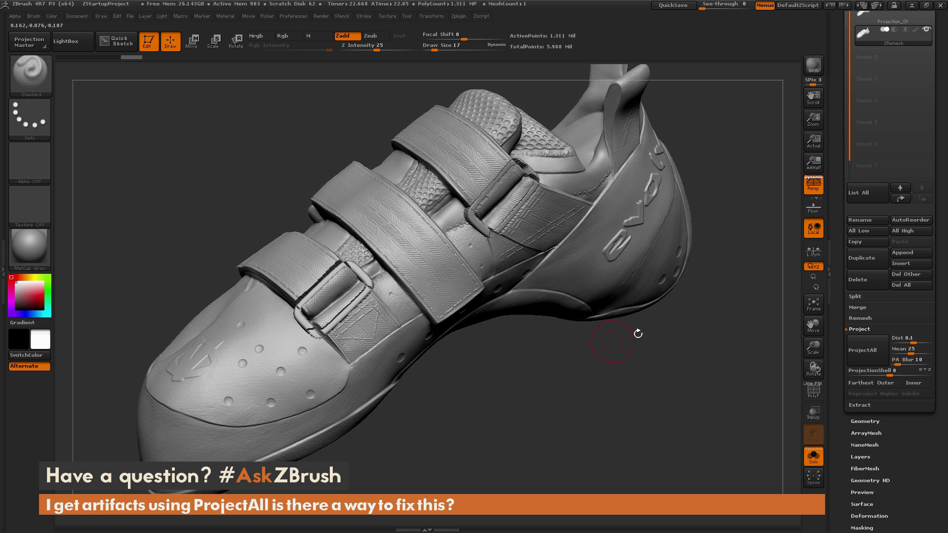
{"action": "mouse_move", "coordinate": [664, 376]}
{"action": "left_mouse_down"}
{"action": "mouse_move", "coordinate": [668, 387]}
{"action": "mouse_move", "coordinate": [666, 368]}
{"action": "mouse_move", "coordinate": [700, 291]}
{"action": "left_mouse_up"}
{"action": "key", "text": "ctrl"}
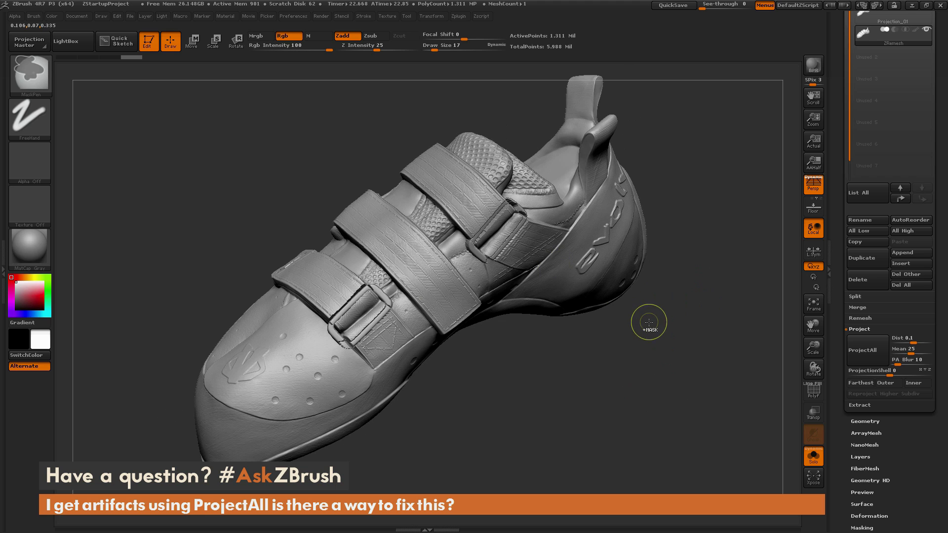
{"action": "key", "text": "ctrl+z"}
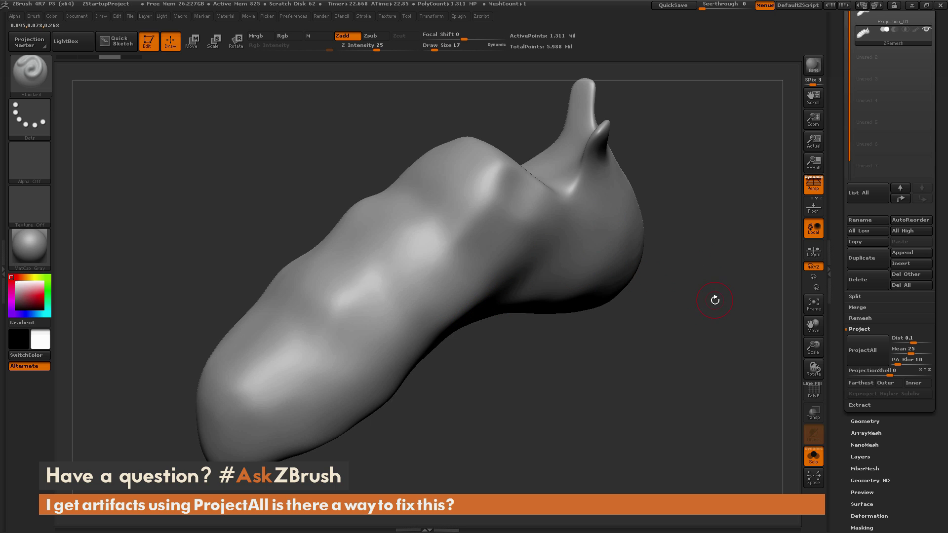
Store a morph target of the smooth, unprojected ZRemesh mesh.
{"action": "mouse_move", "coordinate": [835, 212]}
{"action": "left_mouse_down"}
{"action": "mouse_move", "coordinate": [834, 301]}
{"action": "mouse_move", "coordinate": [840, 195]}
{"action": "left_mouse_up"}
{"action": "left_click", "coordinate": [887, 297]}
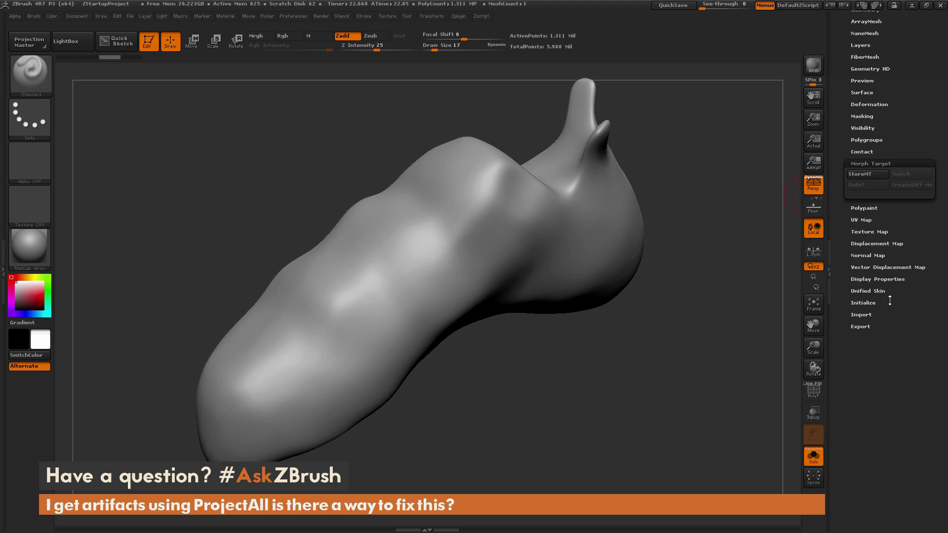
{"action": "left_click", "coordinate": [864, 180]}
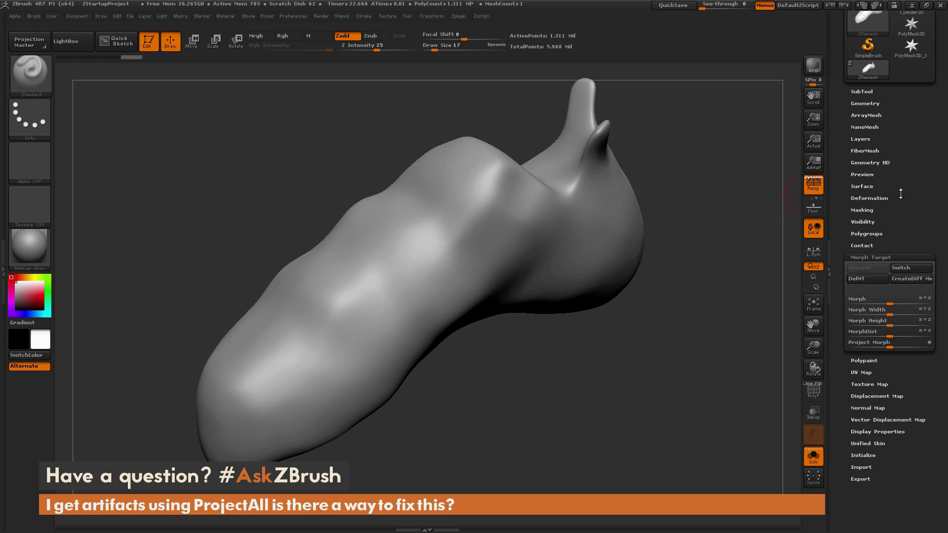
Run ProjectAll again on the ZRemesh mesh with the morph target stored.
{"action": "scroll", "coordinate": [901, 194], "scroll_direction": "up", "scroll_amount": 3}
{"action": "left_click", "coordinate": [872, 200]}
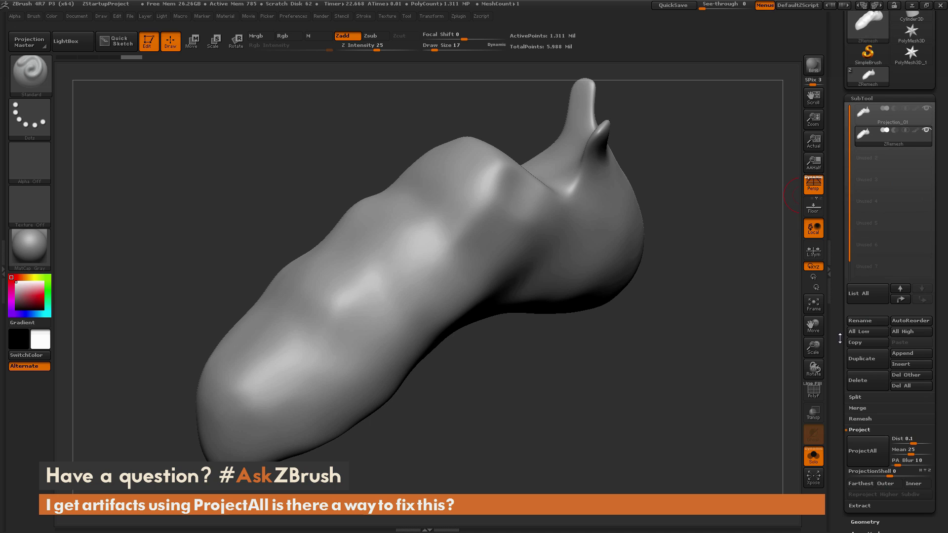
{"action": "scroll", "coordinate": [869, 356], "scroll_direction": "down", "scroll_amount": 1}
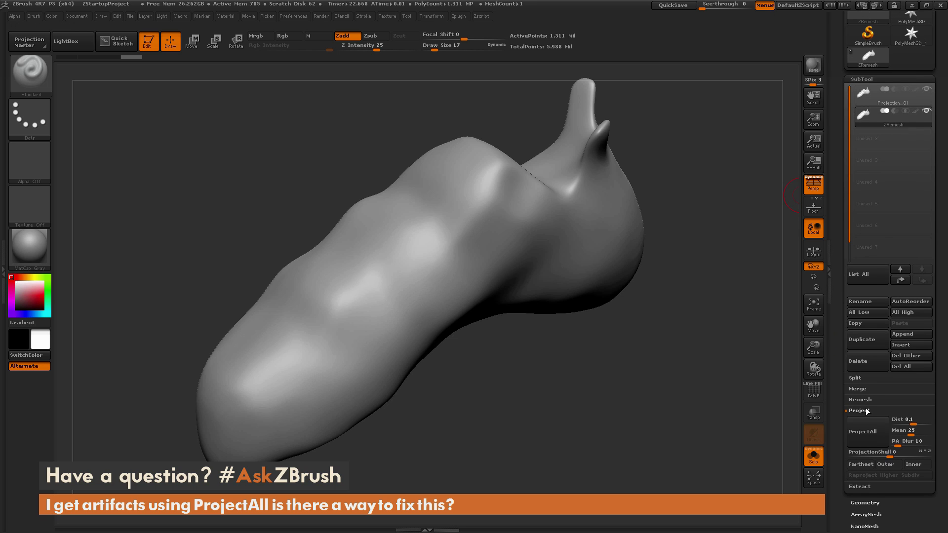
{"action": "left_click", "coordinate": [862, 430]}
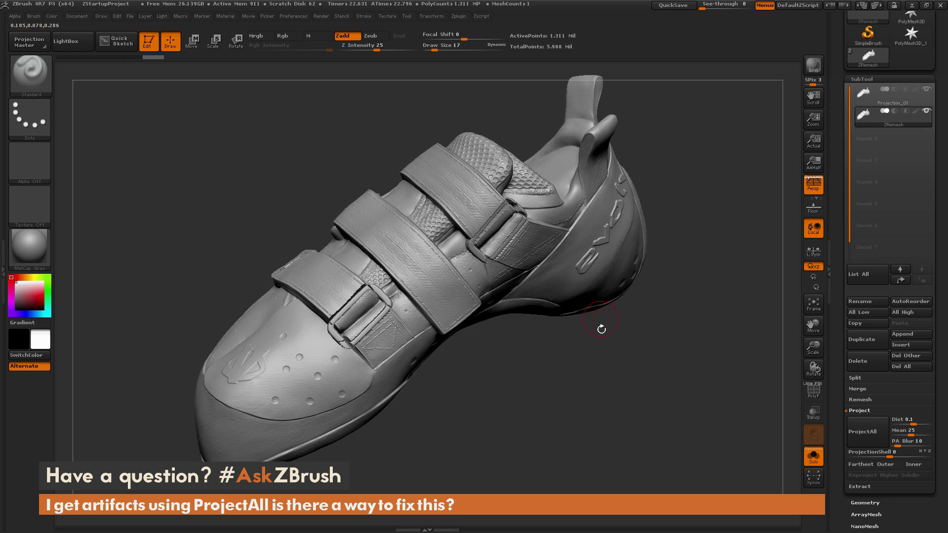
Examine the artifacts around both strap buckles, comparing the projected mesh with the original sculpt by toggling Solo mode.
{"action": "mouse_move", "coordinate": [600, 329]}
{"action": "left_mouse_down"}
{"action": "mouse_move", "coordinate": [611, 354]}
{"action": "mouse_move", "coordinate": [610, 336]}
{"action": "left_mouse_up"}
{"action": "left_click_drag", "start_coordinate": [729, 206], "coordinate": [500, 211]}
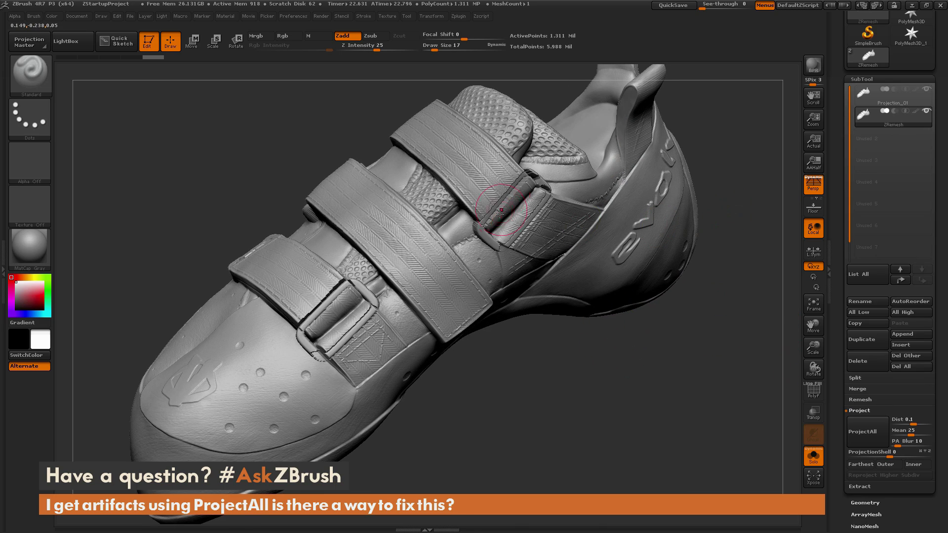
{"action": "left_click_drag", "start_coordinate": [549, 381], "coordinate": [617, 333]}
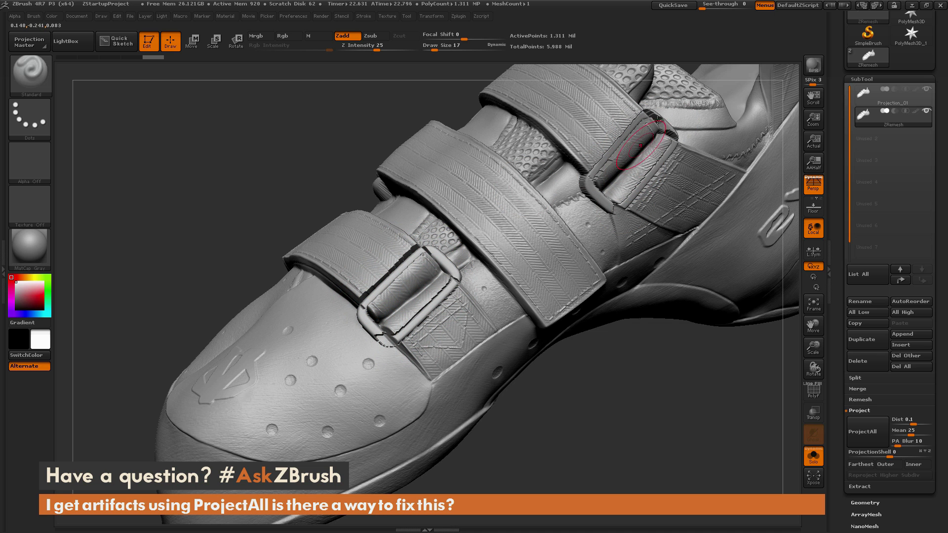
{"action": "left_click", "coordinate": [814, 455]}
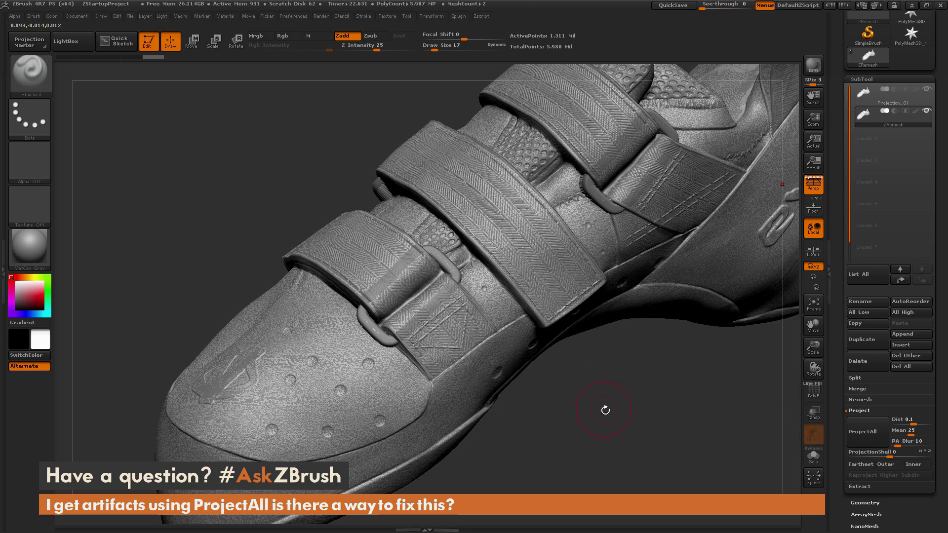
{"action": "mouse_move", "coordinate": [613, 408]}
{"action": "left_mouse_down"}
{"action": "mouse_move", "coordinate": [622, 416]}
{"action": "mouse_move", "coordinate": [605, 429]}
{"action": "left_mouse_up"}
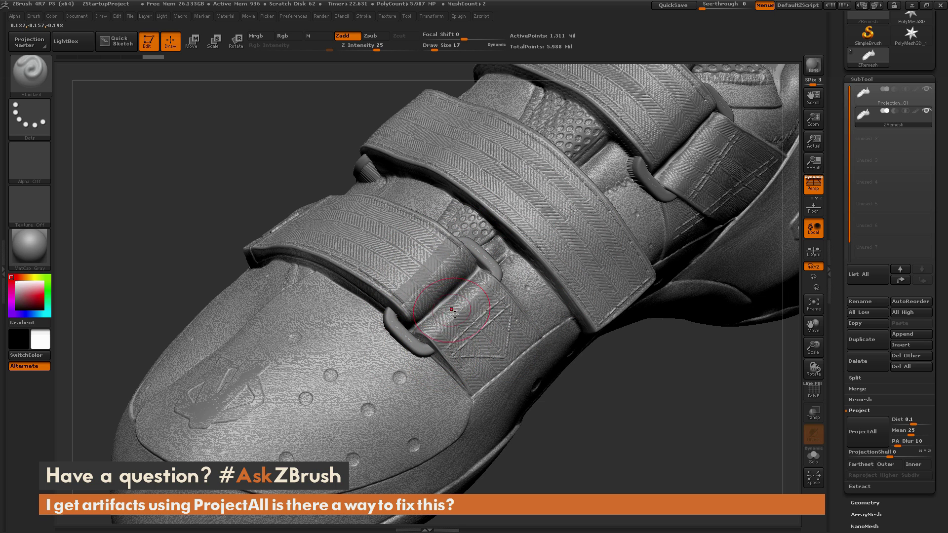
{"action": "left_click", "coordinate": [813, 456]}
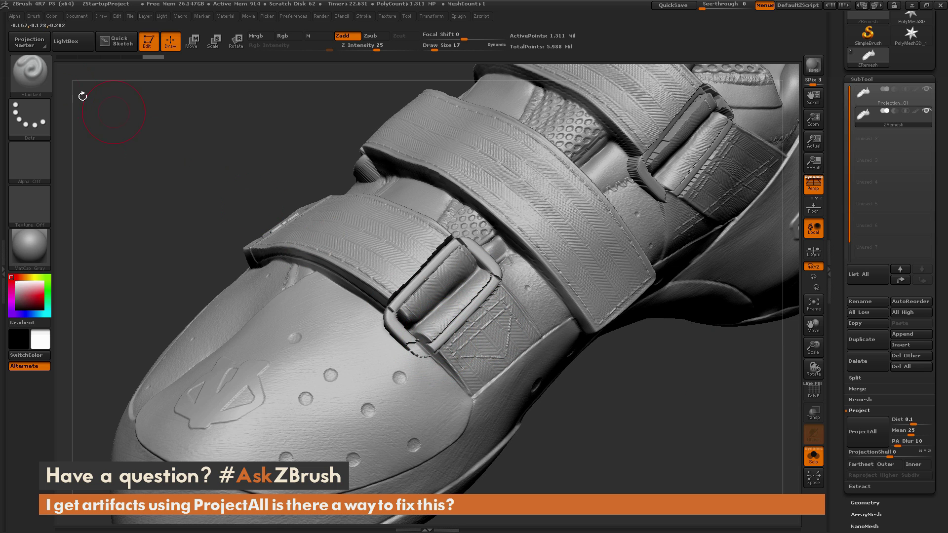
Select the Morph brush, set the draw size to 9, and paint the front buckle back to the stored smooth surface.
{"action": "left_click", "coordinate": [32, 75]}
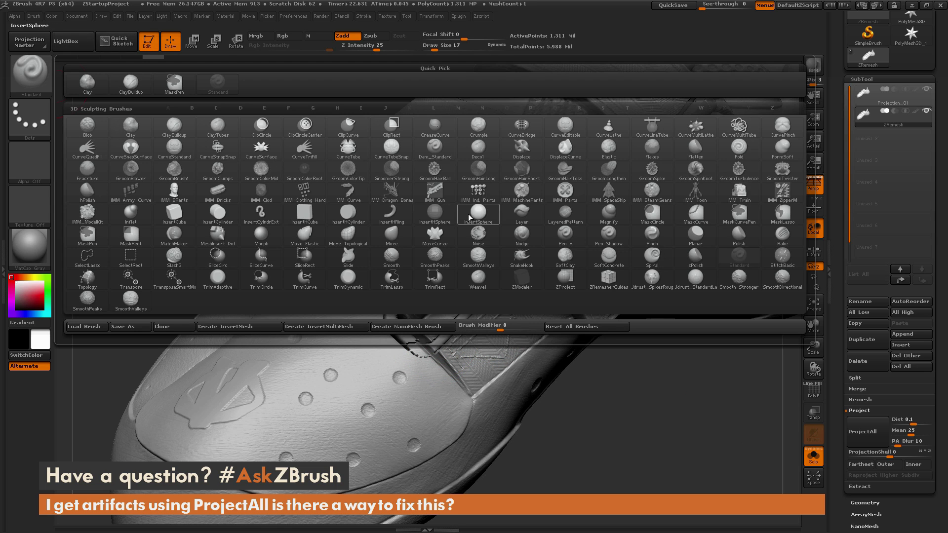
{"action": "key", "text": "m"}
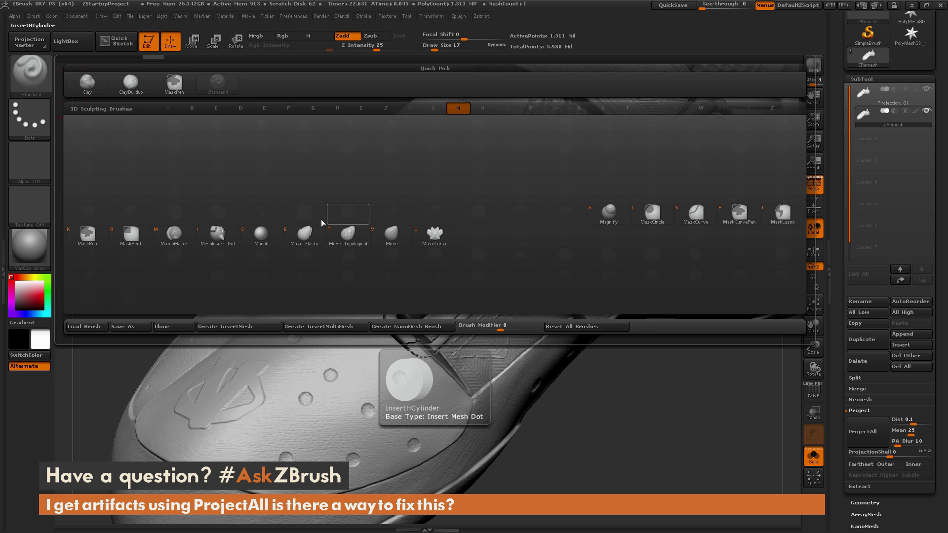
{"action": "left_click", "coordinate": [261, 236]}
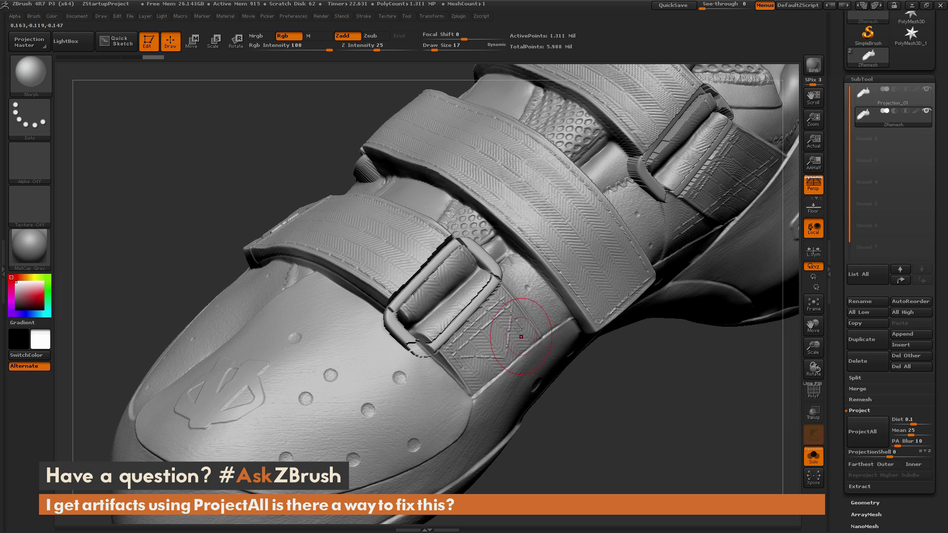
{"action": "key", "text": "bracketleft"}
{"action": "key", "text": "bracketleft"}
{"action": "mouse_move", "coordinate": [412, 286]}
{"action": "left_mouse_down", "text": "shift"}
{"action": "mouse_move", "coordinate": [419, 276]}
{"action": "mouse_move", "coordinate": [398, 304]}
{"action": "mouse_move", "coordinate": [402, 336]}
{"action": "mouse_move", "coordinate": [420, 355]}
{"action": "mouse_move", "coordinate": [496, 274]}
{"action": "mouse_move", "coordinate": [461, 247]}
{"action": "mouse_move", "coordinate": [432, 267]}
{"action": "mouse_move", "coordinate": [412, 315]}
{"action": "mouse_move", "coordinate": [422, 320]}
{"action": "mouse_move", "coordinate": [444, 284]}
{"action": "mouse_move", "coordinate": [468, 301]}
{"action": "mouse_move", "coordinate": [456, 290]}
{"action": "left_mouse_up", "text": "shift"}
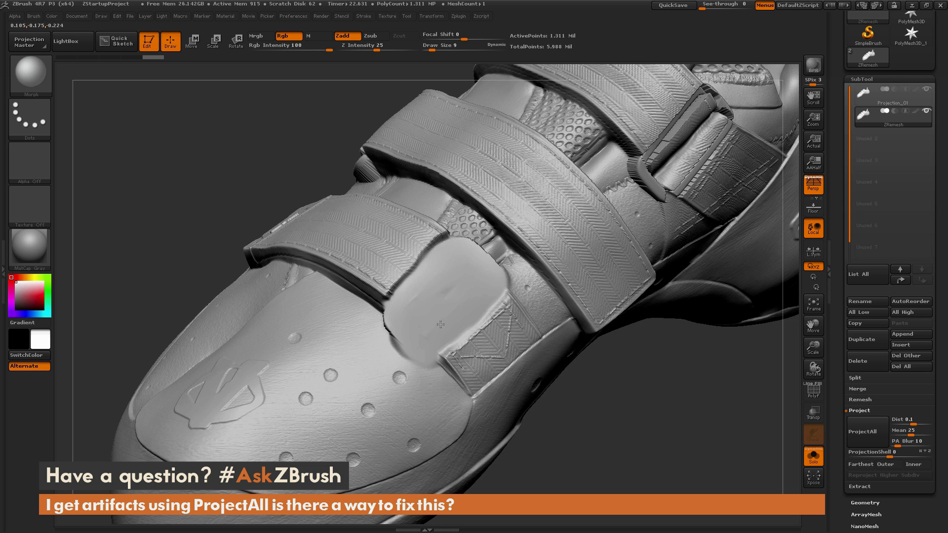
Paint the distorted rear buckle area back to the stored morph target with the Morph brush.
{"action": "left_click_drag", "start_coordinate": [641, 404], "coordinate": [593, 426]}
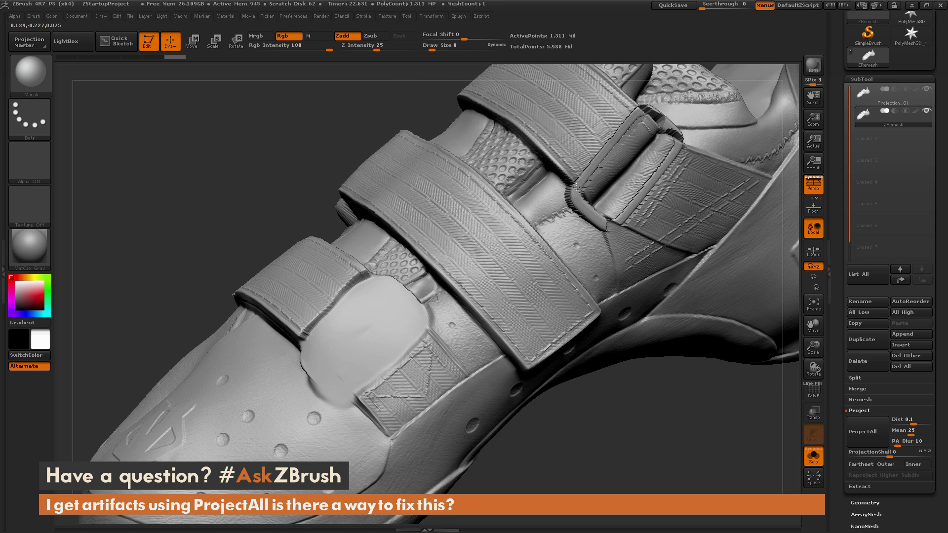
{"action": "mouse_move", "coordinate": [576, 187]}
{"action": "left_mouse_down", "text": "shift"}
{"action": "mouse_move", "coordinate": [644, 119]}
{"action": "mouse_move", "coordinate": [680, 148]}
{"action": "mouse_move", "coordinate": [677, 168]}
{"action": "mouse_move", "coordinate": [623, 217]}
{"action": "mouse_move", "coordinate": [585, 192]}
{"action": "mouse_move", "coordinate": [567, 208]}
{"action": "mouse_move", "coordinate": [610, 193]}
{"action": "mouse_move", "coordinate": [641, 148]}
{"action": "mouse_move", "coordinate": [636, 173]}
{"action": "mouse_move", "coordinate": [573, 165]}
{"action": "mouse_move", "coordinate": [556, 184]}
{"action": "left_mouse_up", "text": "shift"}
{"action": "mouse_move", "coordinate": [670, 366]}
{"action": "left_mouse_down"}
{"action": "mouse_move", "coordinate": [654, 423]}
{"action": "mouse_move", "coordinate": [616, 232]}
{"action": "left_mouse_up"}
Smooth the edges and surface of the restored patches at the rear and front buckles.
{"action": "key", "text": "shift"}
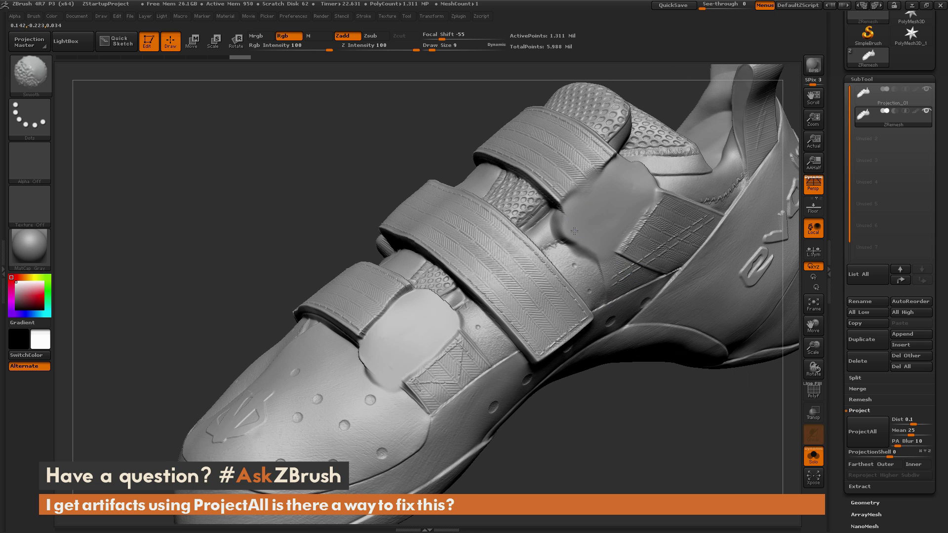
{"action": "left_click_drag", "start_coordinate": [562, 209], "coordinate": [566, 214], "text": "shift"}
{"action": "left_click_drag", "start_coordinate": [367, 346], "coordinate": [362, 355], "text": "shift"}
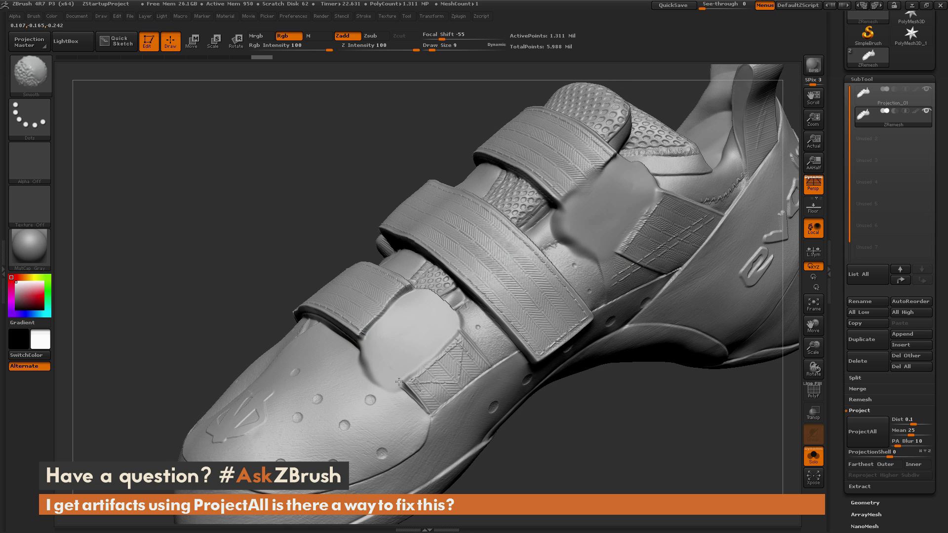
{"action": "left_click_drag", "start_coordinate": [392, 316], "coordinate": [449, 324], "text": "shift"}
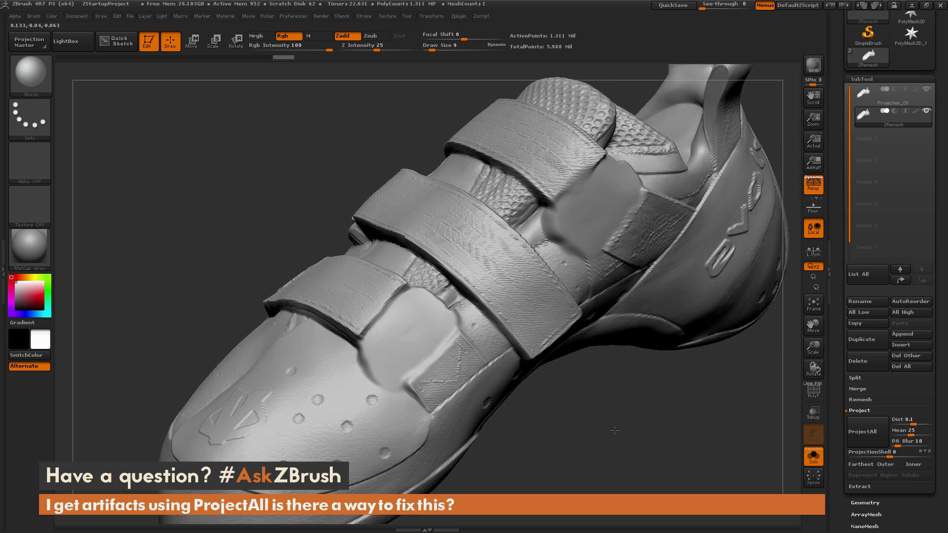
Turn off Solo mode to show the original sculpt over the mesh, and select the ClayBuildup brush.
{"action": "left_click", "coordinate": [818, 460]}
{"action": "left_click_drag", "start_coordinate": [644, 414], "coordinate": [650, 286]}
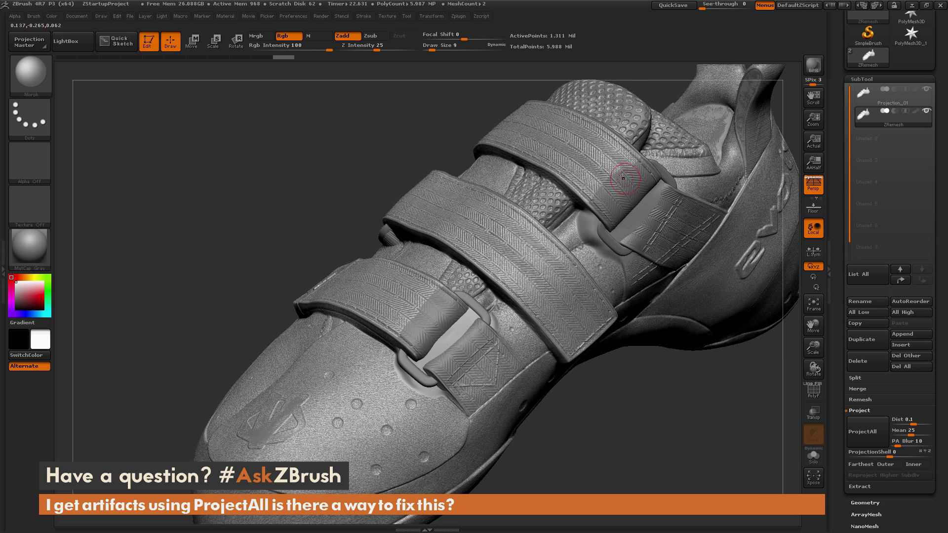
{"action": "left_click_drag", "start_coordinate": [659, 389], "coordinate": [608, 381]}
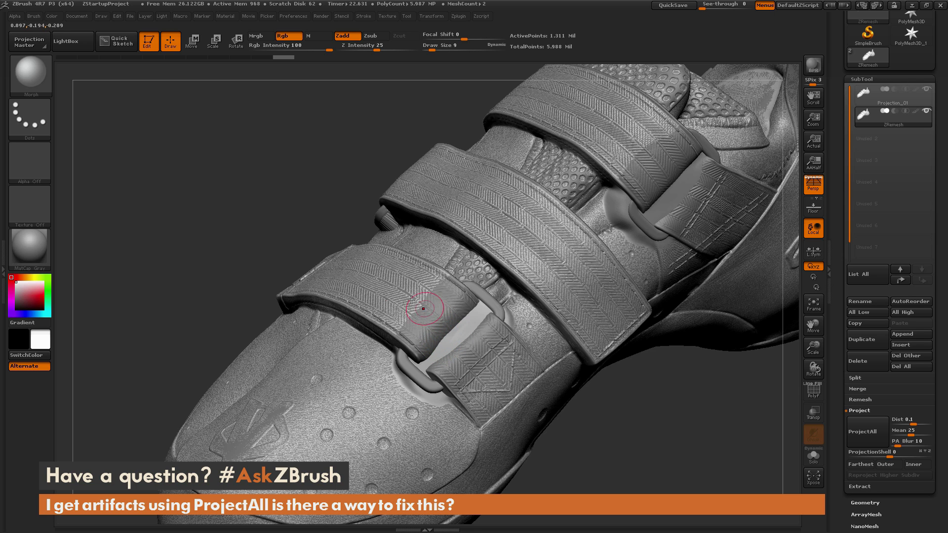
{"action": "left_click", "coordinate": [36, 75]}
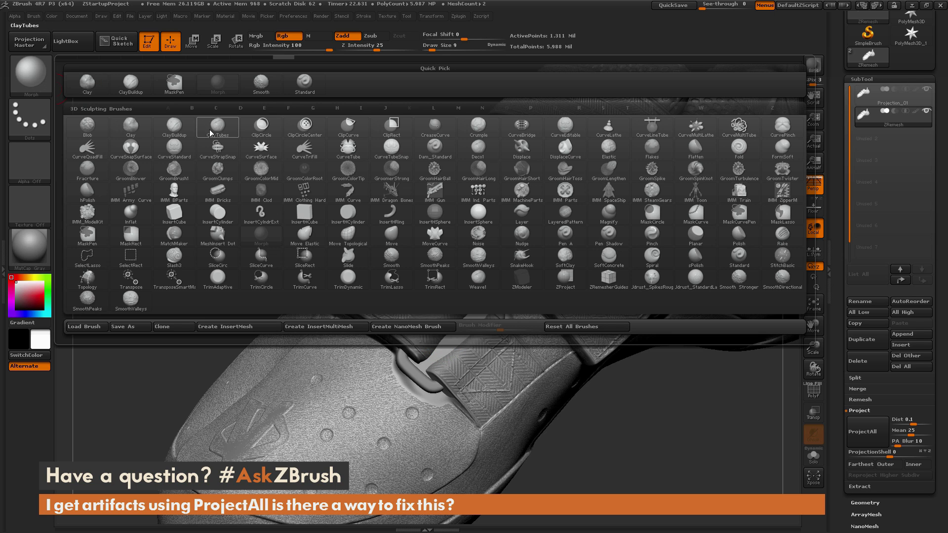
{"action": "left_click", "coordinate": [174, 127]}
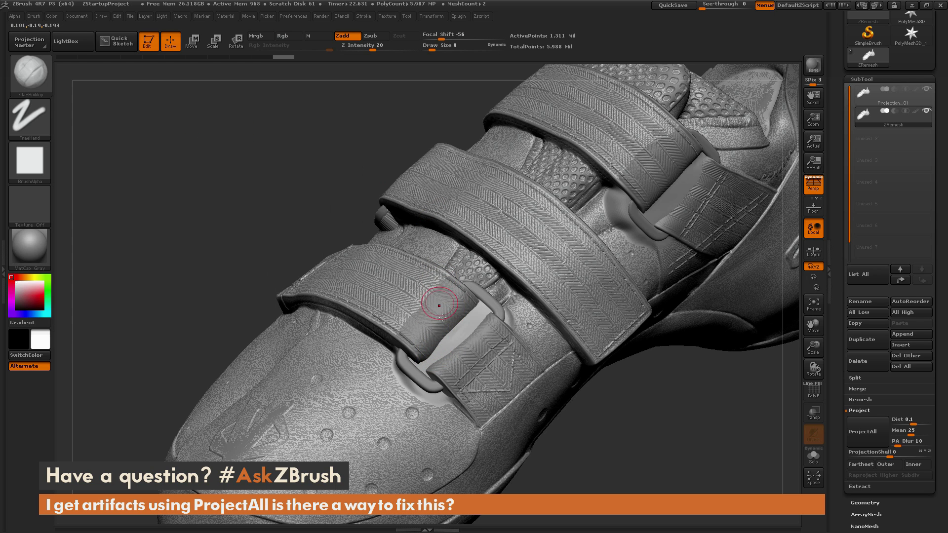
Build up clay over the front buckle and adjoining strap ends at draw size 10 to cover the original sculpt.
{"action": "key", "text": "bracketleft"}
{"action": "mouse_move", "coordinate": [457, 332]}
{"action": "left_mouse_down"}
{"action": "mouse_move", "coordinate": [440, 352]}
{"action": "mouse_move", "coordinate": [417, 320]}
{"action": "mouse_move", "coordinate": [413, 346]}
{"action": "mouse_move", "coordinate": [434, 330]}
{"action": "left_mouse_up"}
{"action": "mouse_move", "coordinate": [442, 289]}
{"action": "left_mouse_down"}
{"action": "mouse_move", "coordinate": [445, 323]}
{"action": "mouse_move", "coordinate": [448, 288]}
{"action": "mouse_move", "coordinate": [462, 301]}
{"action": "mouse_move", "coordinate": [468, 292]}
{"action": "mouse_move", "coordinate": [461, 297]}
{"action": "left_mouse_up"}
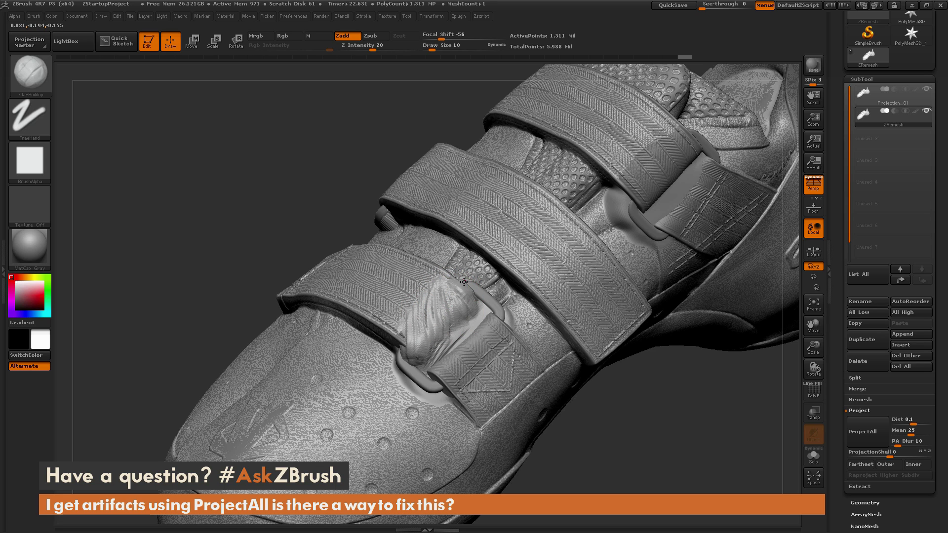
{"action": "mouse_move", "coordinate": [457, 341]}
{"action": "left_mouse_down"}
{"action": "mouse_move", "coordinate": [444, 315]}
{"action": "mouse_move", "coordinate": [414, 370]}
{"action": "mouse_move", "coordinate": [403, 350]}
{"action": "mouse_move", "coordinate": [396, 367]}
{"action": "mouse_move", "coordinate": [429, 385]}
{"action": "mouse_move", "coordinate": [444, 380]}
{"action": "mouse_move", "coordinate": [456, 365]}
{"action": "mouse_move", "coordinate": [440, 361]}
{"action": "mouse_move", "coordinate": [446, 370]}
{"action": "mouse_move", "coordinate": [459, 348]}
{"action": "mouse_move", "coordinate": [503, 331]}
{"action": "left_mouse_up"}
{"action": "left_click_drag", "start_coordinate": [592, 400], "coordinate": [567, 426]}
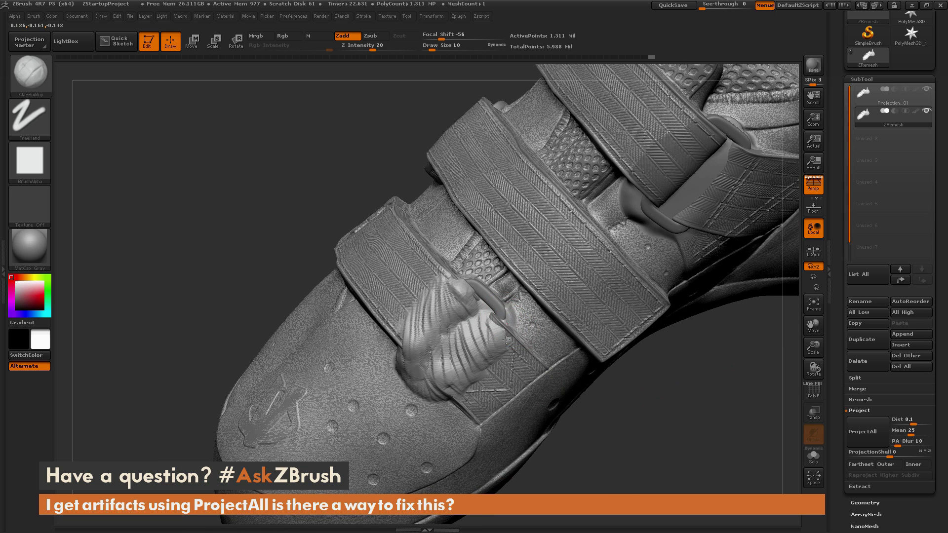
{"action": "mouse_move", "coordinate": [510, 332]}
{"action": "left_mouse_down"}
{"action": "mouse_move", "coordinate": [480, 295]}
{"action": "mouse_move", "coordinate": [490, 289]}
{"action": "left_mouse_up"}
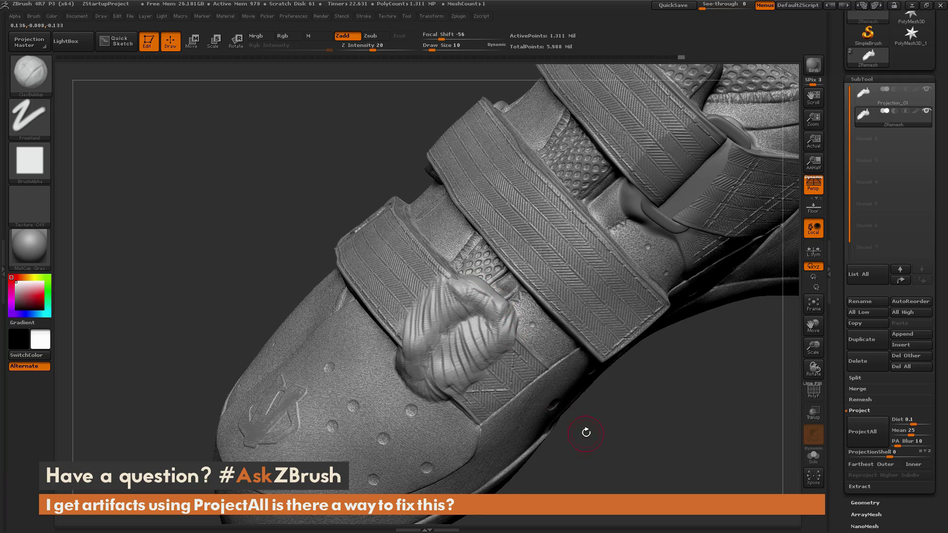
Smooth the clay over the front buckle and fill in its remaining low spots.
{"action": "left_click_drag", "start_coordinate": [585, 432], "coordinate": [563, 429]}
{"action": "left_click_drag", "start_coordinate": [476, 284], "coordinate": [493, 292], "text": "shift"}
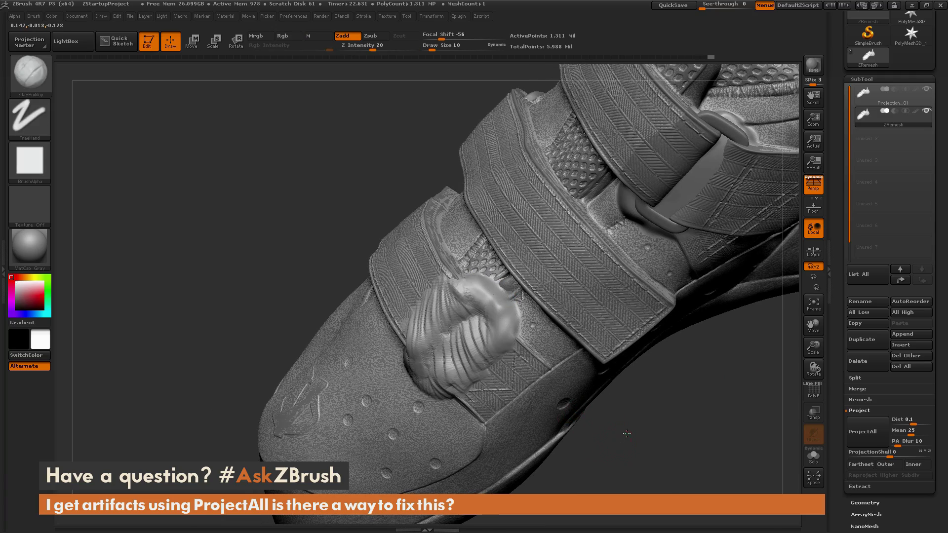
{"action": "left_click_drag", "start_coordinate": [626, 433], "coordinate": [664, 429]}
{"action": "left_click_drag", "start_coordinate": [470, 315], "coordinate": [421, 340], "text": "shift"}
{"action": "left_click_drag", "start_coordinate": [624, 443], "coordinate": [587, 441]}
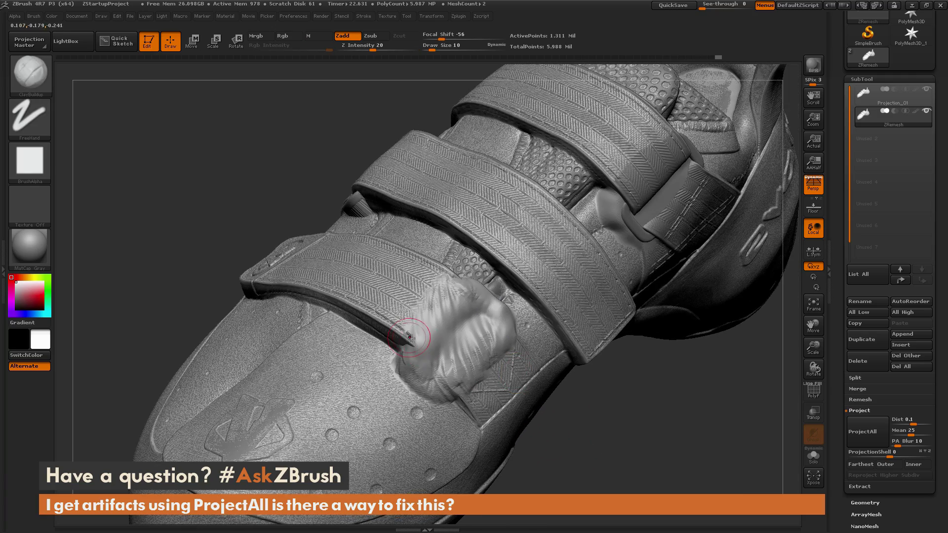
{"action": "mouse_move", "coordinate": [413, 334]}
{"action": "left_mouse_down"}
{"action": "mouse_move", "coordinate": [404, 349]}
{"action": "mouse_move", "coordinate": [417, 321]}
{"action": "mouse_move", "coordinate": [414, 370]}
{"action": "mouse_move", "coordinate": [468, 388]}
{"action": "mouse_move", "coordinate": [446, 395]}
{"action": "left_mouse_up"}
{"action": "mouse_move", "coordinate": [447, 373]}
{"action": "left_mouse_down", "text": "shift"}
{"action": "mouse_move", "coordinate": [459, 390]}
{"action": "mouse_move", "coordinate": [437, 348]}
{"action": "mouse_move", "coordinate": [440, 367]}
{"action": "left_mouse_up", "text": "shift"}
{"action": "mouse_move", "coordinate": [444, 311]}
{"action": "left_mouse_down"}
{"action": "mouse_move", "coordinate": [435, 293]}
{"action": "mouse_move", "coordinate": [448, 295]}
{"action": "left_mouse_up"}
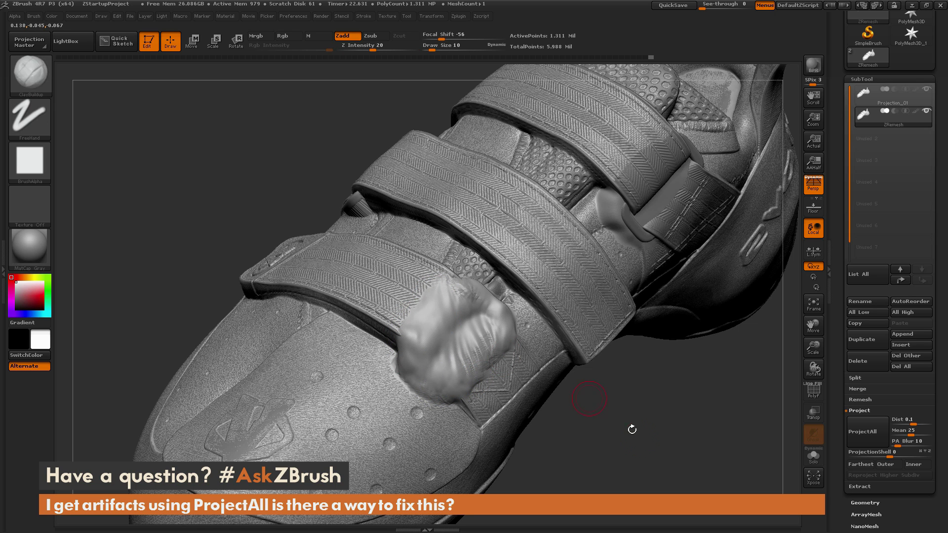
Build up clay over the rear buckle and its strap ends with the ClayBuildup brush.
{"action": "mouse_move", "coordinate": [631, 428]}
{"action": "left_mouse_down"}
{"action": "mouse_move", "coordinate": [615, 452]}
{"action": "mouse_move", "coordinate": [595, 430]}
{"action": "left_mouse_up"}
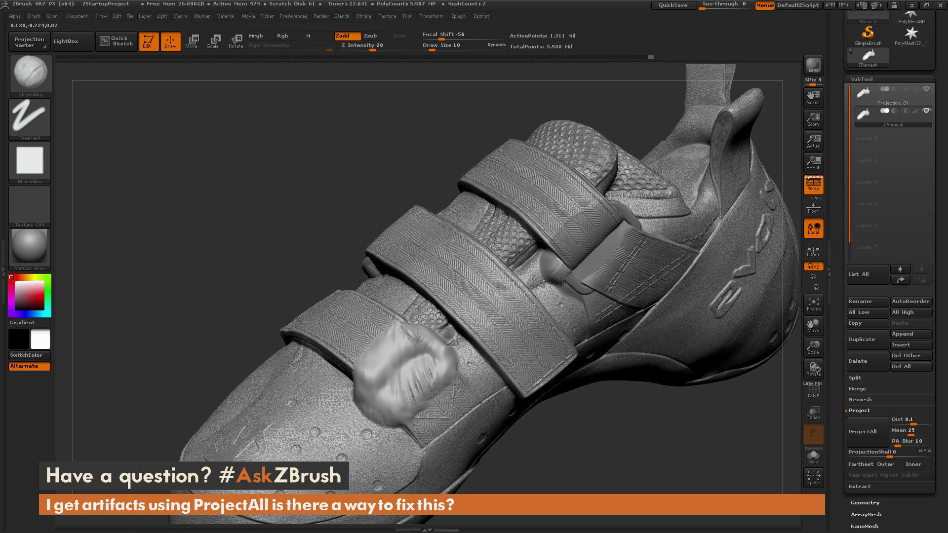
{"action": "mouse_move", "coordinate": [599, 284]}
{"action": "left_mouse_down"}
{"action": "mouse_move", "coordinate": [634, 237]}
{"action": "mouse_move", "coordinate": [628, 228]}
{"action": "left_mouse_up"}
{"action": "mouse_move", "coordinate": [561, 229]}
{"action": "left_mouse_down"}
{"action": "mouse_move", "coordinate": [552, 257]}
{"action": "mouse_move", "coordinate": [582, 210]}
{"action": "mouse_move", "coordinate": [595, 220]}
{"action": "mouse_move", "coordinate": [604, 212]}
{"action": "mouse_move", "coordinate": [606, 253]}
{"action": "left_mouse_up"}
{"action": "right_click_drag", "start_coordinate": [634, 242], "coordinate": [605, 217]}
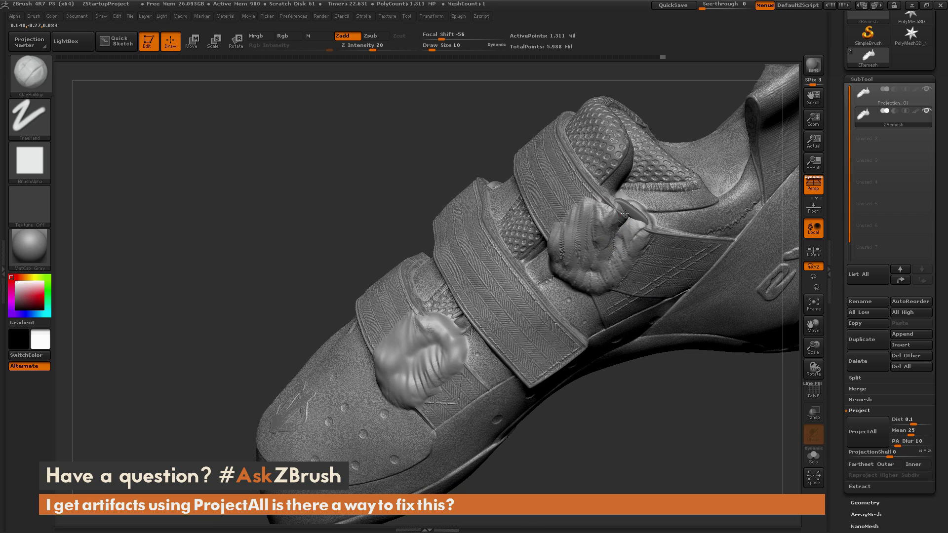
{"action": "left_click_drag", "start_coordinate": [633, 380], "coordinate": [637, 459]}
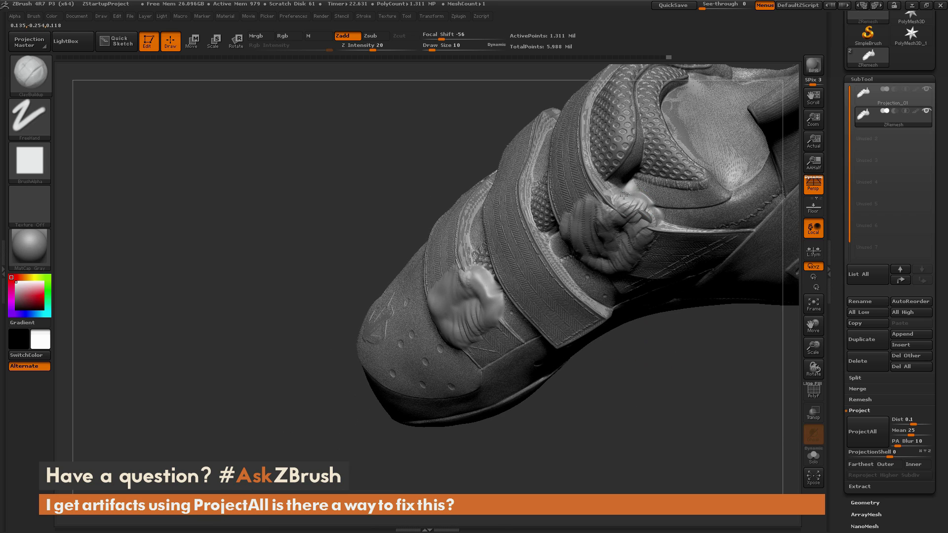
{"action": "left_click_drag", "start_coordinate": [650, 295], "coordinate": [618, 217]}
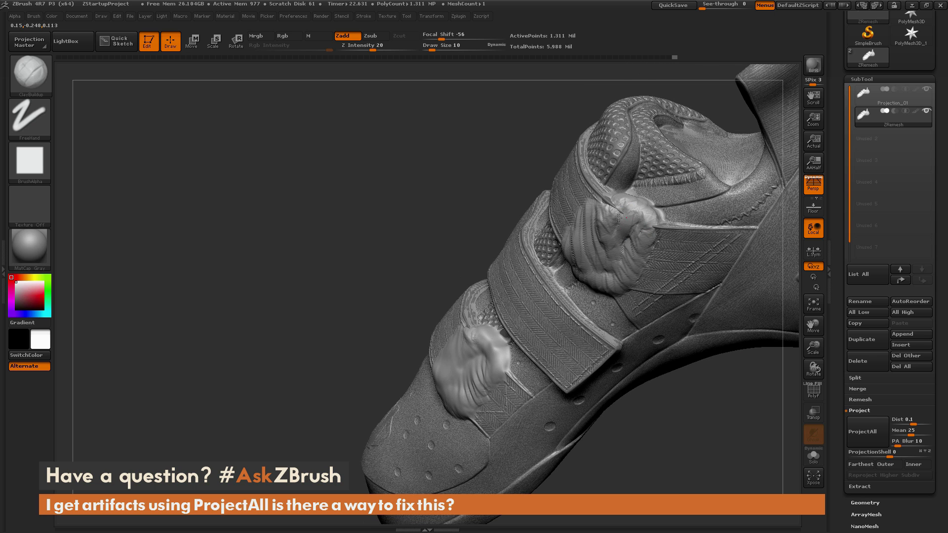
Fill the remaining gaps over the rear buckle with clay and smooth the built-up mound.
{"action": "key", "text": "shift"}
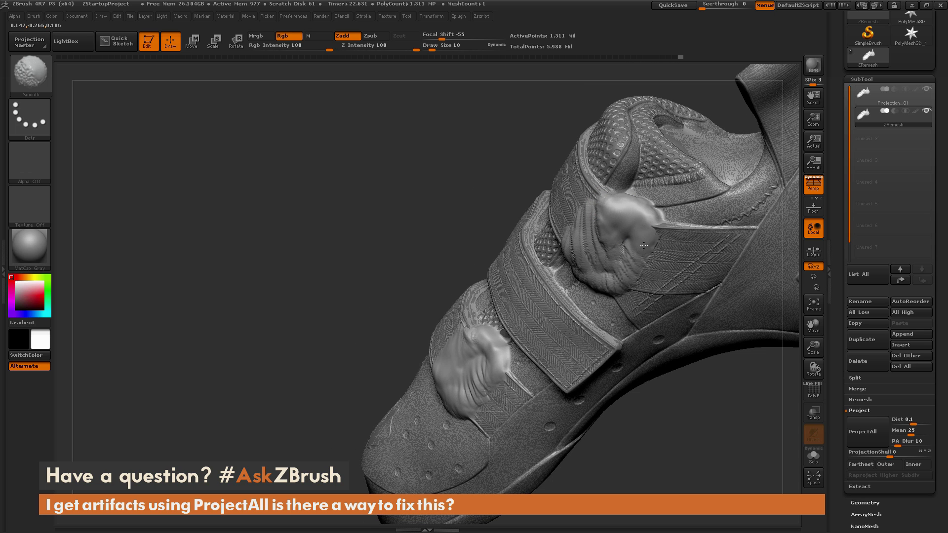
{"action": "left_click_drag", "start_coordinate": [633, 265], "coordinate": [659, 225]}
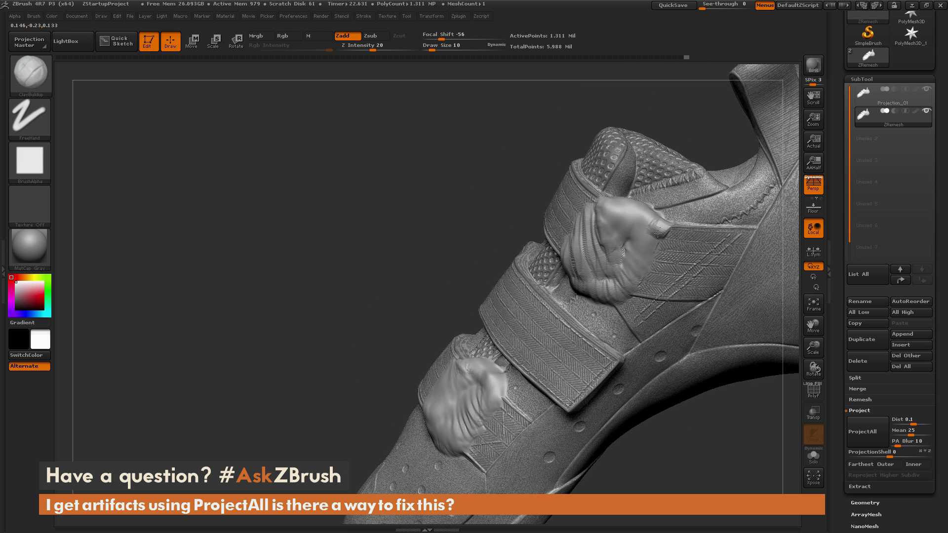
{"action": "left_click_drag", "start_coordinate": [655, 384], "coordinate": [617, 244]}
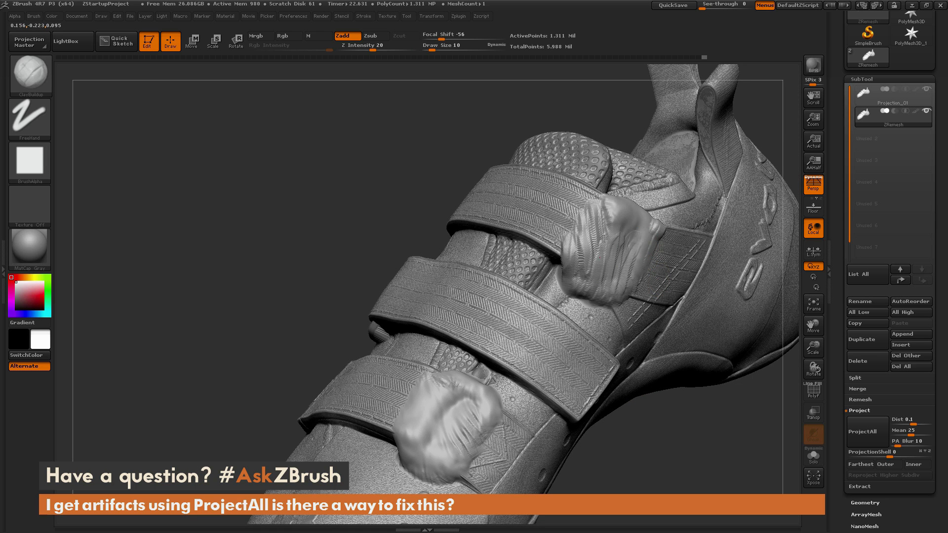
{"action": "key", "text": "shift"}
{"action": "key", "text": "shift"}
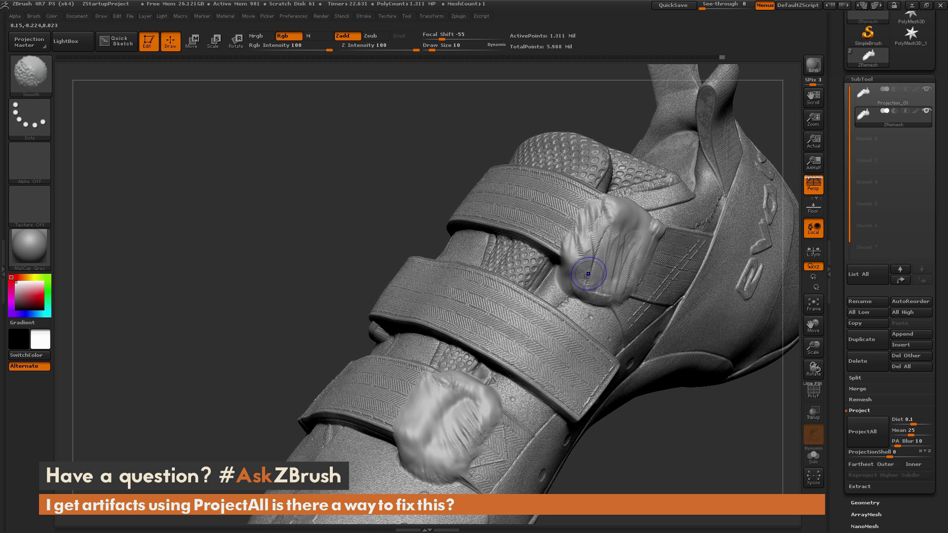
{"action": "mouse_move", "coordinate": [600, 248]}
{"action": "left_mouse_down", "text": "shift"}
{"action": "mouse_move", "coordinate": [595, 224]}
{"action": "mouse_move", "coordinate": [612, 282]}
{"action": "left_mouse_up", "text": "shift"}
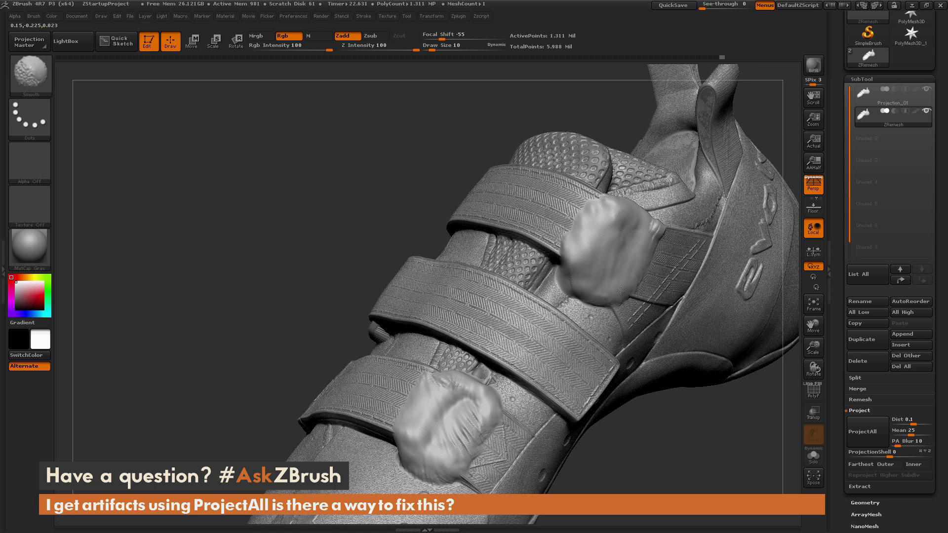
Isolate the built-up shoe mesh in Solo mode and project the original sculpt's detail back onto it with ProjectAll.
{"action": "left_click_drag", "start_coordinate": [694, 446], "coordinate": [659, 430]}
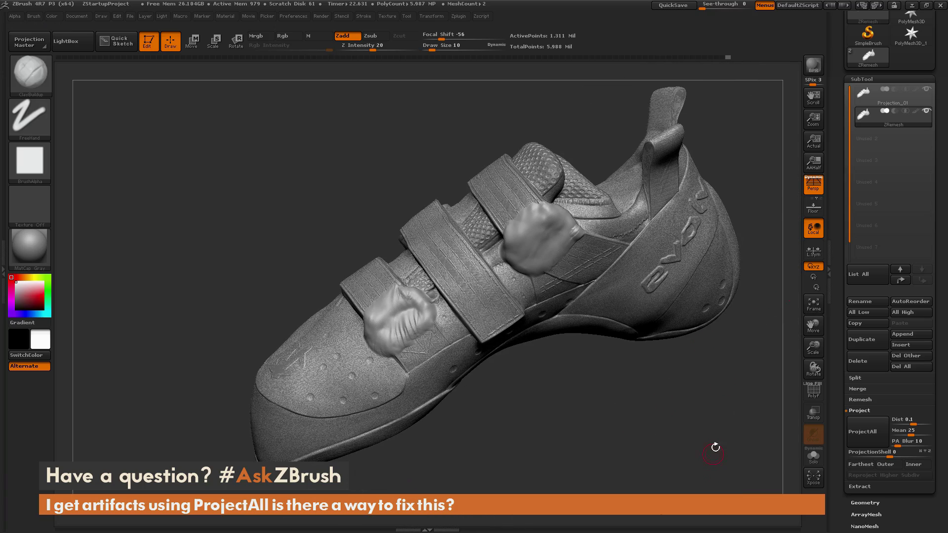
{"action": "left_click", "coordinate": [813, 455]}
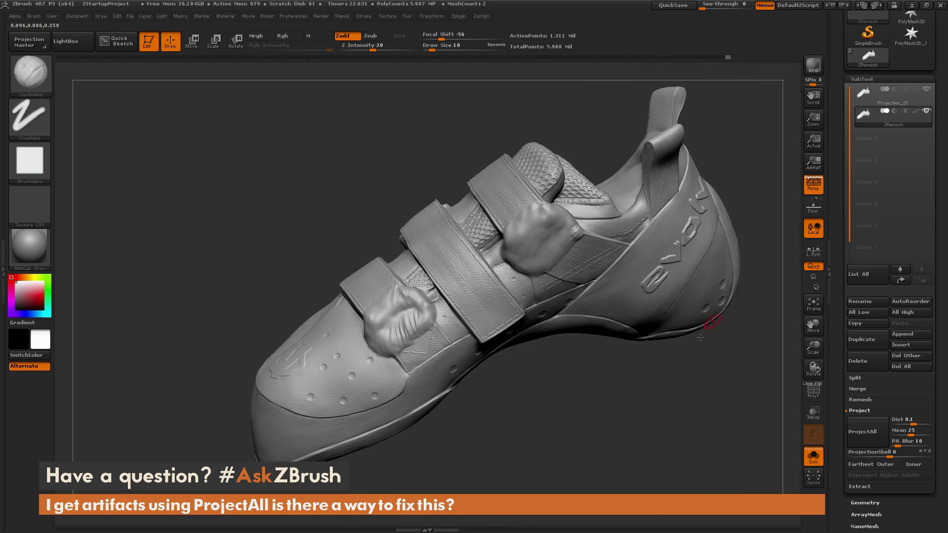
{"action": "left_click_drag", "start_coordinate": [700, 337], "coordinate": [693, 340]}
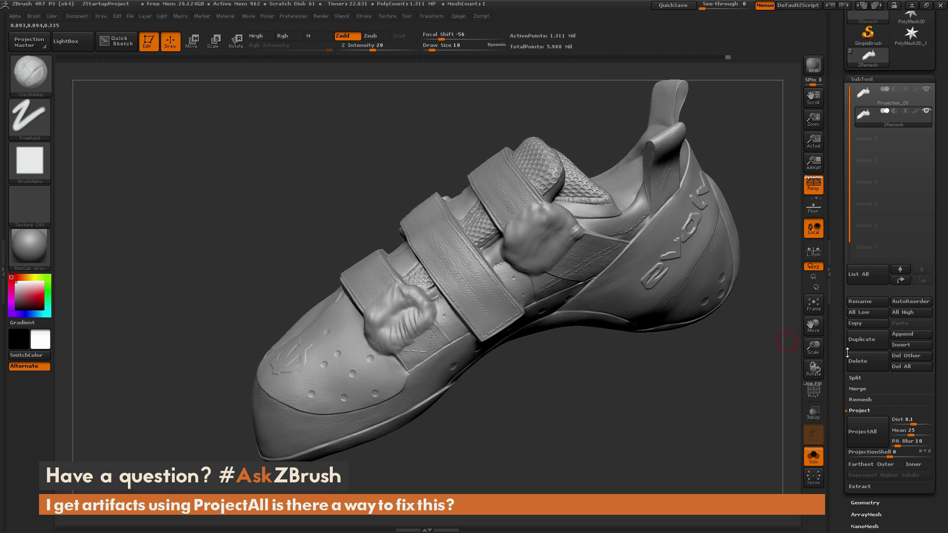
{"action": "left_click", "coordinate": [869, 423]}
{"action": "left_click_drag", "start_coordinate": [638, 373], "coordinate": [718, 422]}
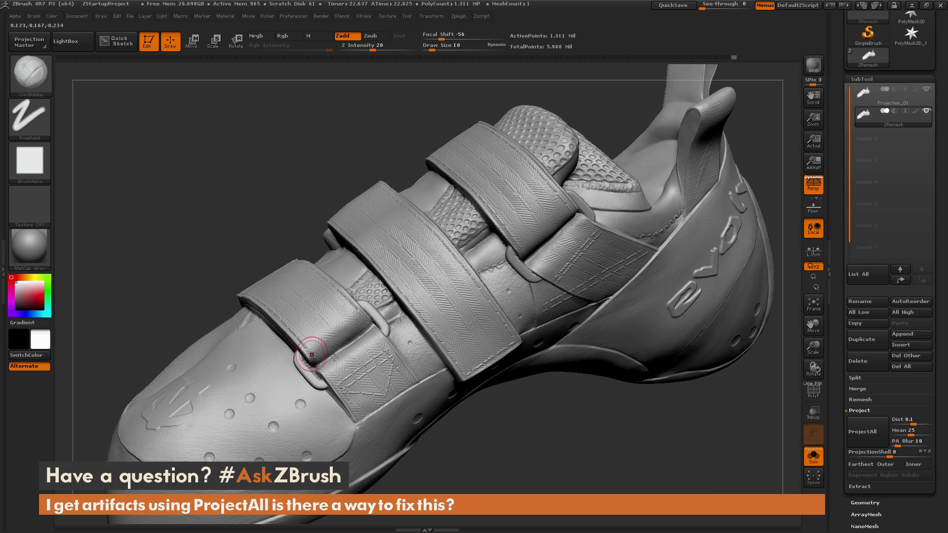
Smooth away the lower letters of the logo on the shoe's heel and rough up the area with ClayBuildup strokes.
{"action": "left_click_drag", "start_coordinate": [562, 439], "coordinate": [623, 355]}
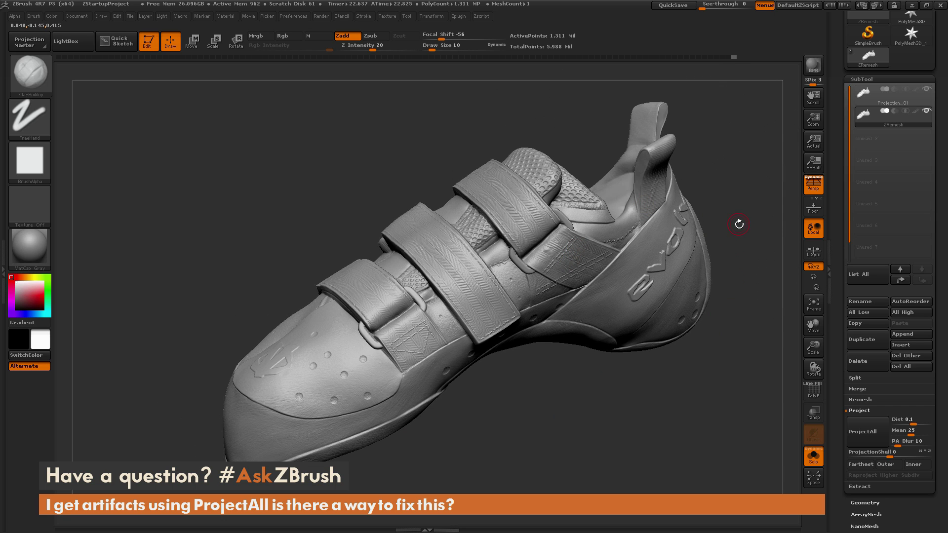
{"action": "left_click_drag", "start_coordinate": [739, 224], "coordinate": [685, 334]}
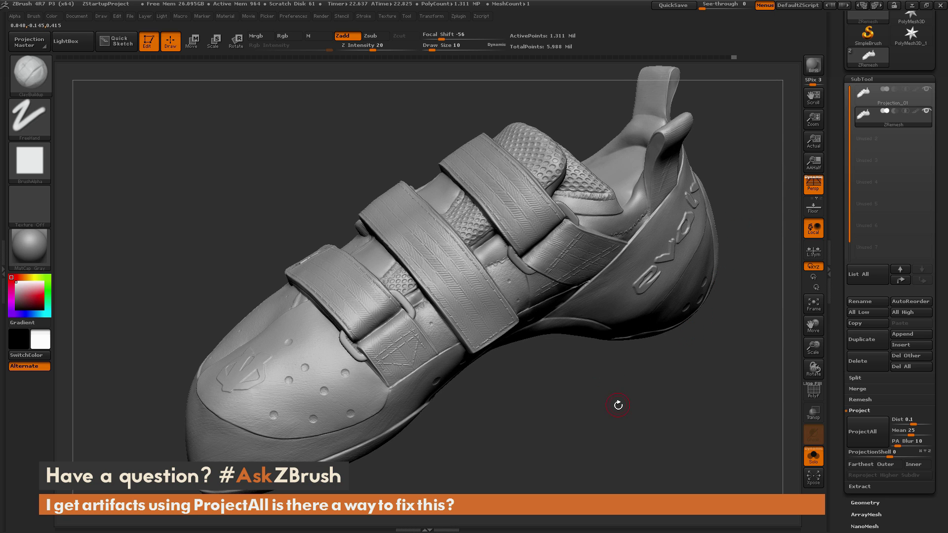
{"action": "left_click_drag", "start_coordinate": [618, 405], "coordinate": [585, 382]}
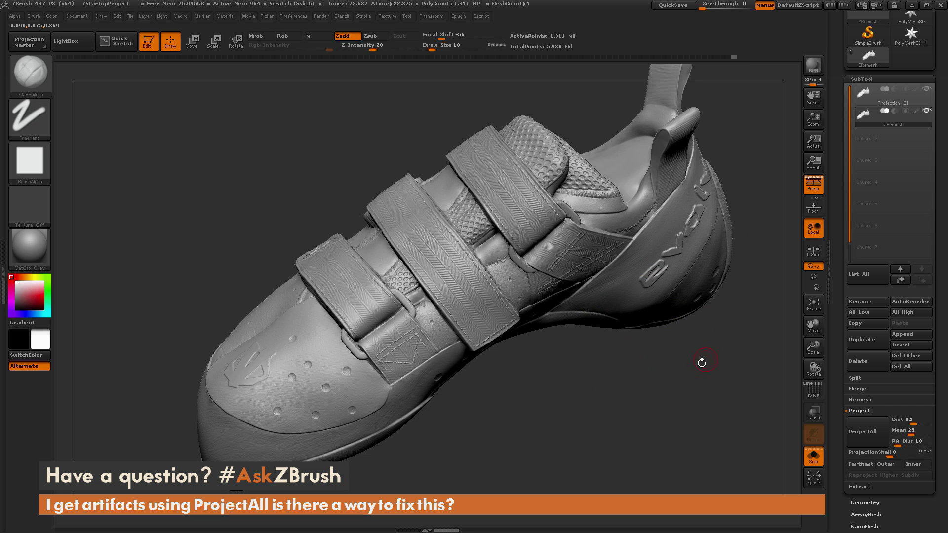
{"action": "left_click_drag", "start_coordinate": [696, 360], "coordinate": [636, 338]}
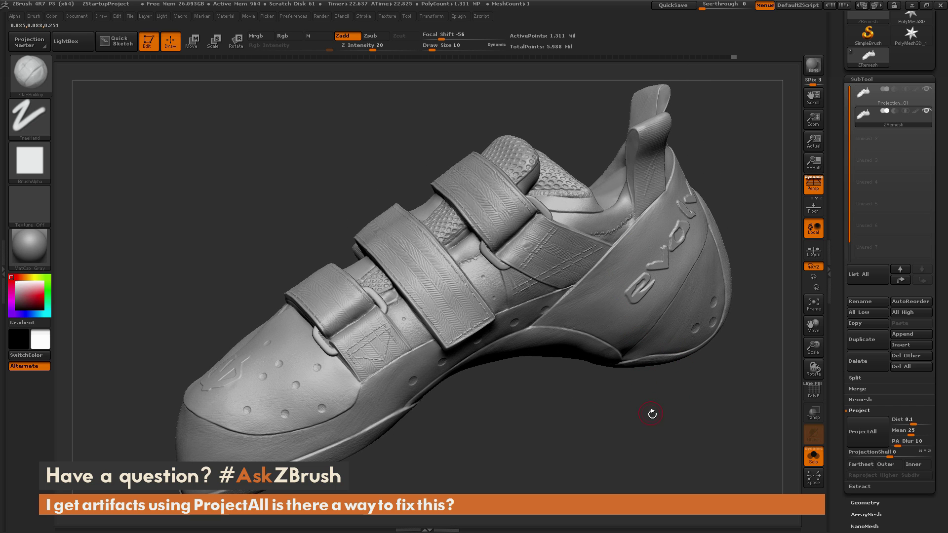
{"action": "left_click_drag", "start_coordinate": [652, 413], "coordinate": [652, 393]}
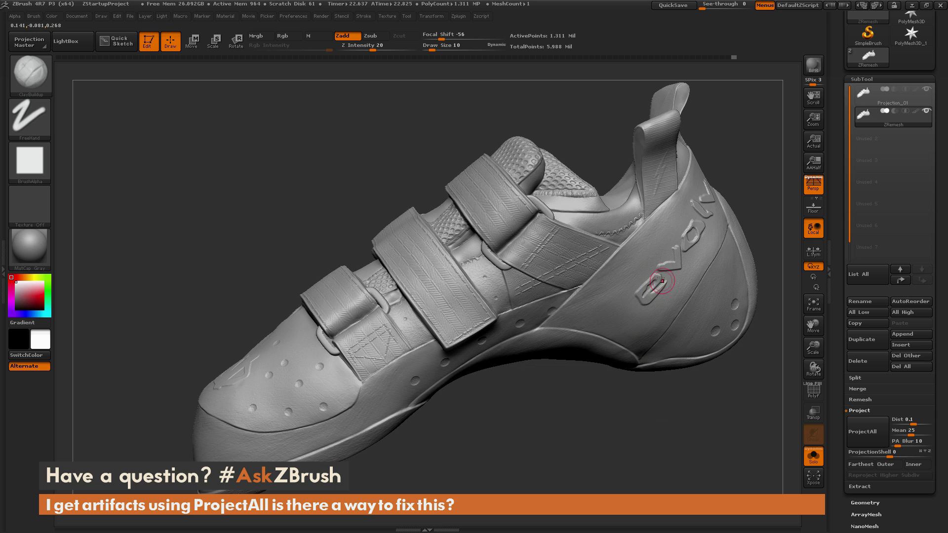
{"action": "key", "text": "shift"}
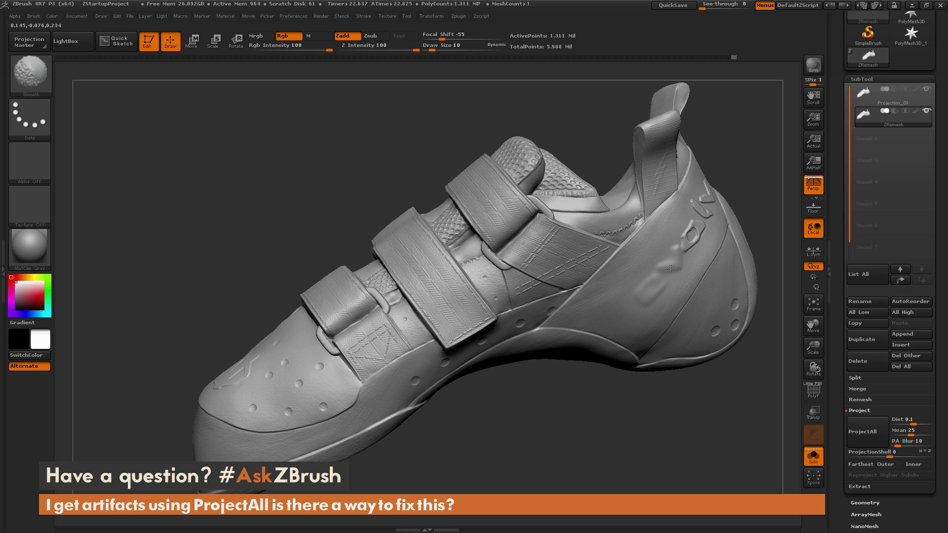
{"action": "mouse_move", "coordinate": [670, 268]}
{"action": "left_mouse_down", "text": "shift"}
{"action": "mouse_move", "coordinate": [645, 293]}
{"action": "mouse_move", "coordinate": [653, 297]}
{"action": "mouse_move", "coordinate": [675, 250]}
{"action": "left_mouse_up", "text": "shift"}
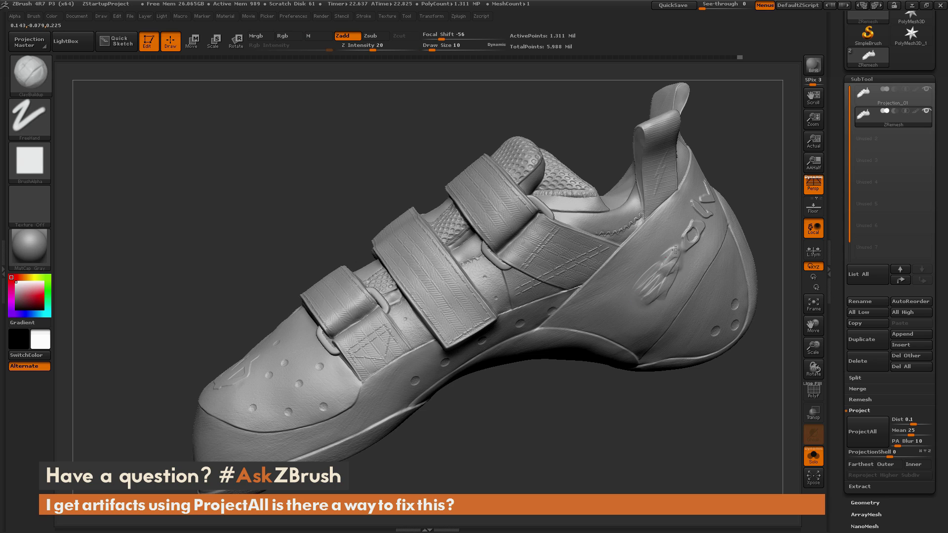
Mask the damaged patch of the heel logo and invert the mask so only that patch is editable.
{"action": "mouse_move", "coordinate": [634, 299]}
{"action": "left_mouse_down", "text": "ctrl"}
{"action": "mouse_move", "coordinate": [661, 287]}
{"action": "mouse_move", "coordinate": [671, 249]}
{"action": "mouse_move", "coordinate": [650, 258]}
{"action": "mouse_move", "coordinate": [674, 265]}
{"action": "mouse_move", "coordinate": [665, 249]}
{"action": "left_mouse_up", "text": "ctrl"}
{"action": "key", "text": "ctrl"}
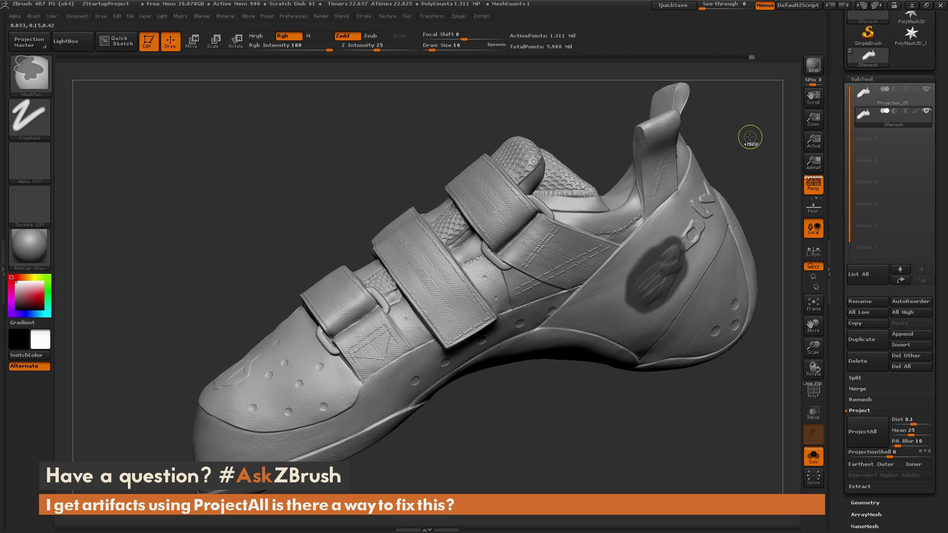
{"action": "left_click", "coordinate": [753, 157], "text": "ctrl"}
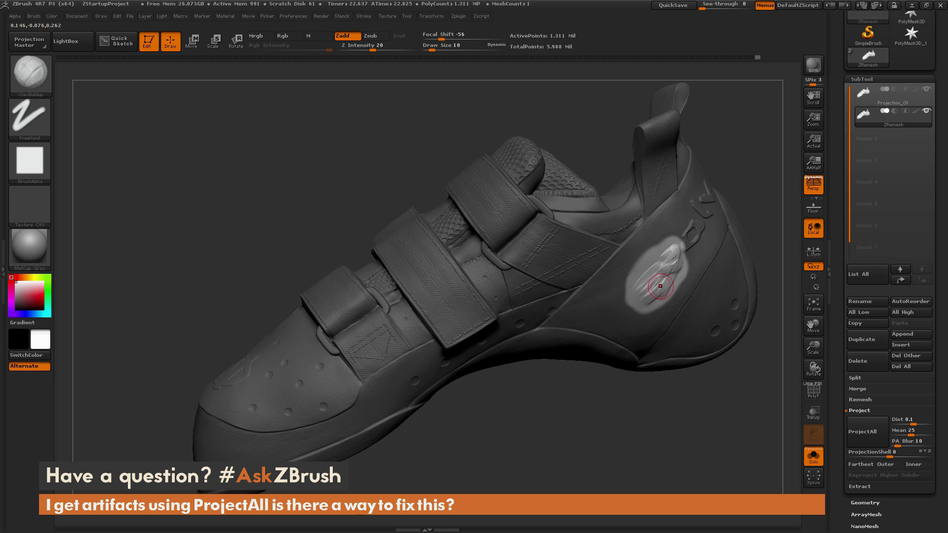
Reproject the original detail onto the unmasked heel logo patch with ProjectAll and clear the mask.
{"action": "left_click", "coordinate": [926, 90]}
{"action": "left_click", "coordinate": [925, 89]}
{"action": "left_click_drag", "start_coordinate": [667, 423], "coordinate": [671, 412]}
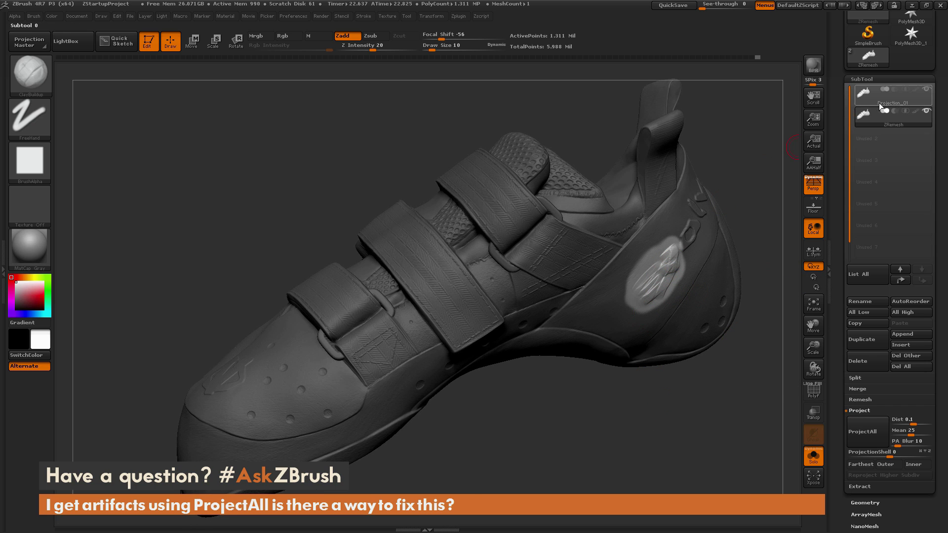
{"action": "left_click", "coordinate": [863, 432]}
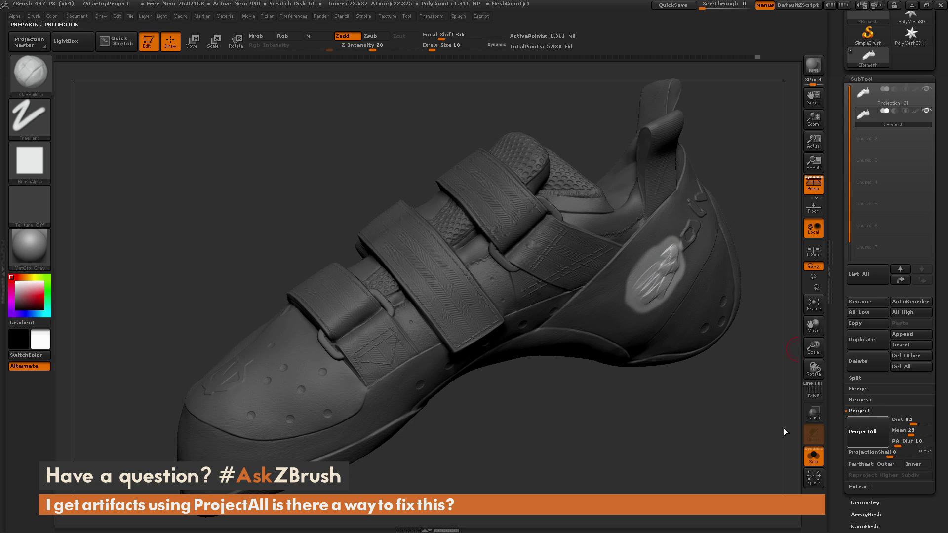
{"action": "left_click_drag", "start_coordinate": [755, 427], "coordinate": [702, 442]}
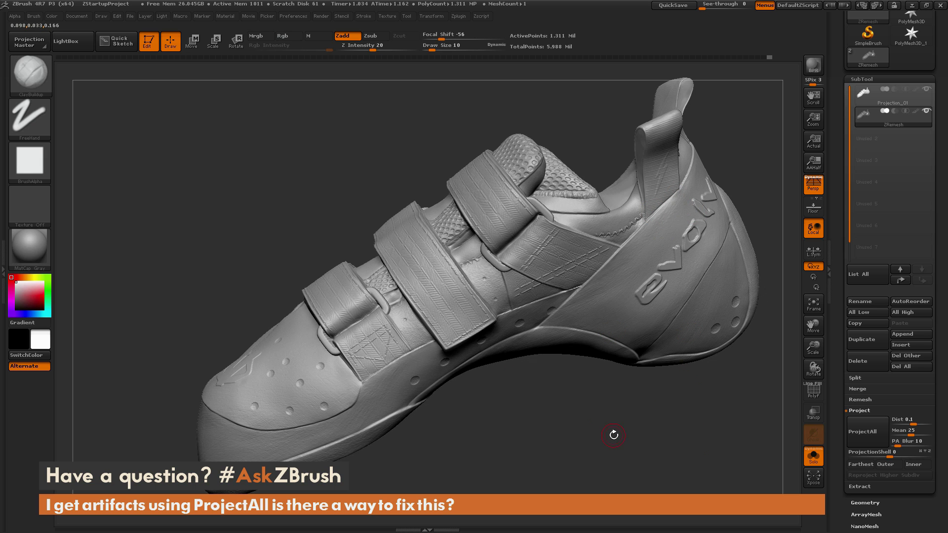
{"action": "left_click_drag", "start_coordinate": [614, 434], "coordinate": [616, 425]}
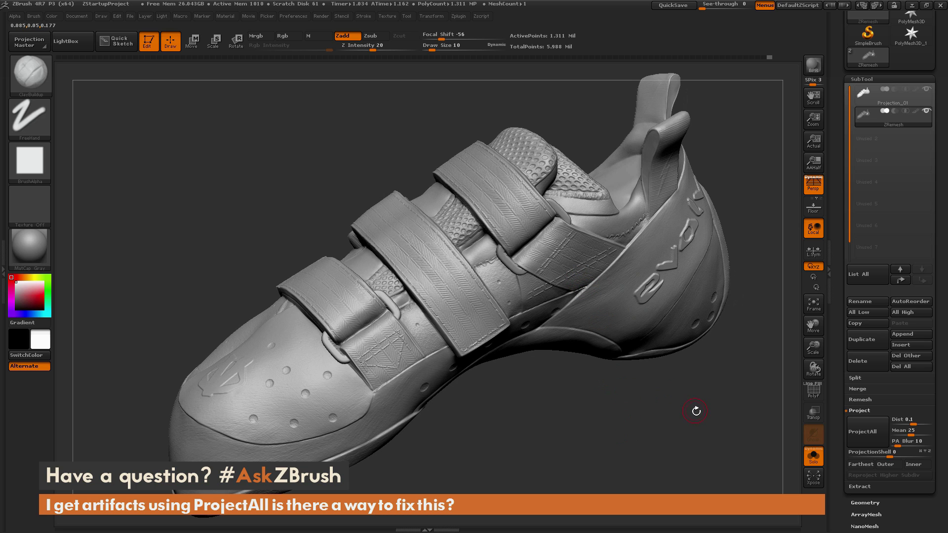
{"action": "left_click_drag", "start_coordinate": [696, 397], "coordinate": [557, 340]}
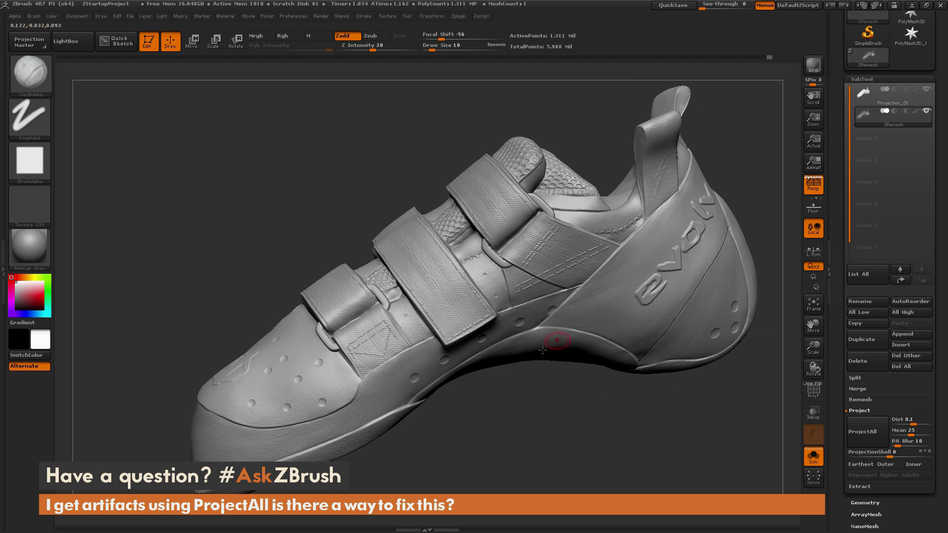
{"action": "left_click_drag", "start_coordinate": [584, 429], "coordinate": [739, 383]}
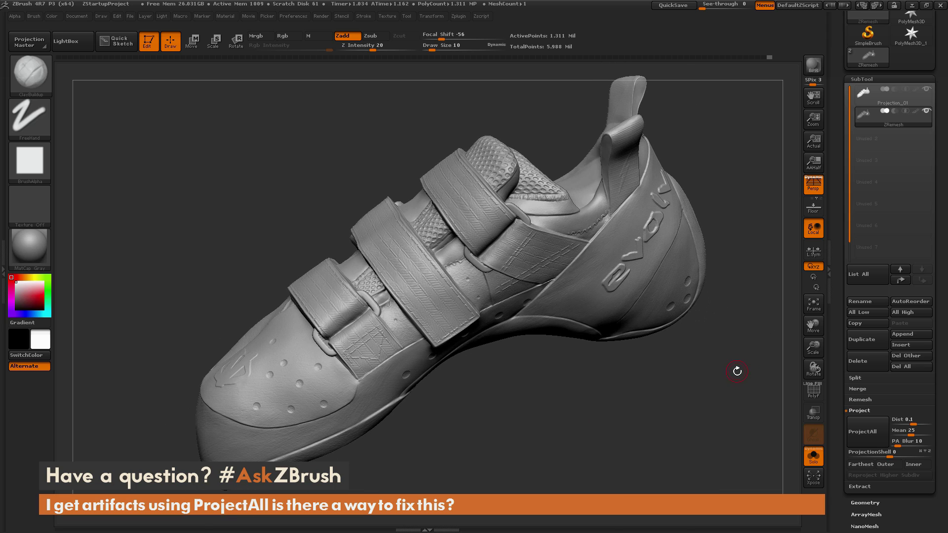